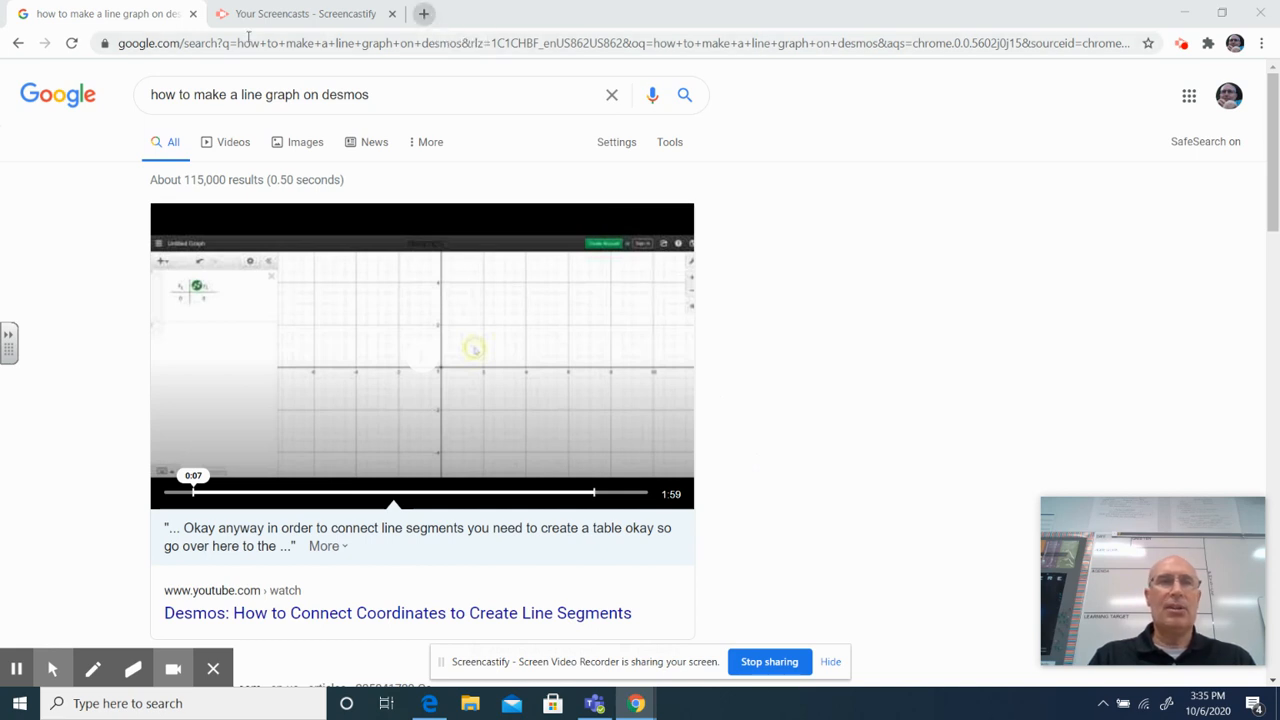
- Replace the existing Google query with "desmos" and run the search
left_click(375, 96)
key("BackSpace")
key("BackSpace")
key("BackSpace")
key("BackSpace")
key("BackSpace")
key("BackSpace")
key("BackSpace")
key("BackSpace")
key("BackSpace")
key("BackSpace")
key("BackSpace")
key("BackSpace")
key("BackSpace")
key("BackSpace")
key("BackSpace")
key("BackSpace")
key("BackSpace")
key("BackSpace")
key("BackSpace")
key("BackSpace")
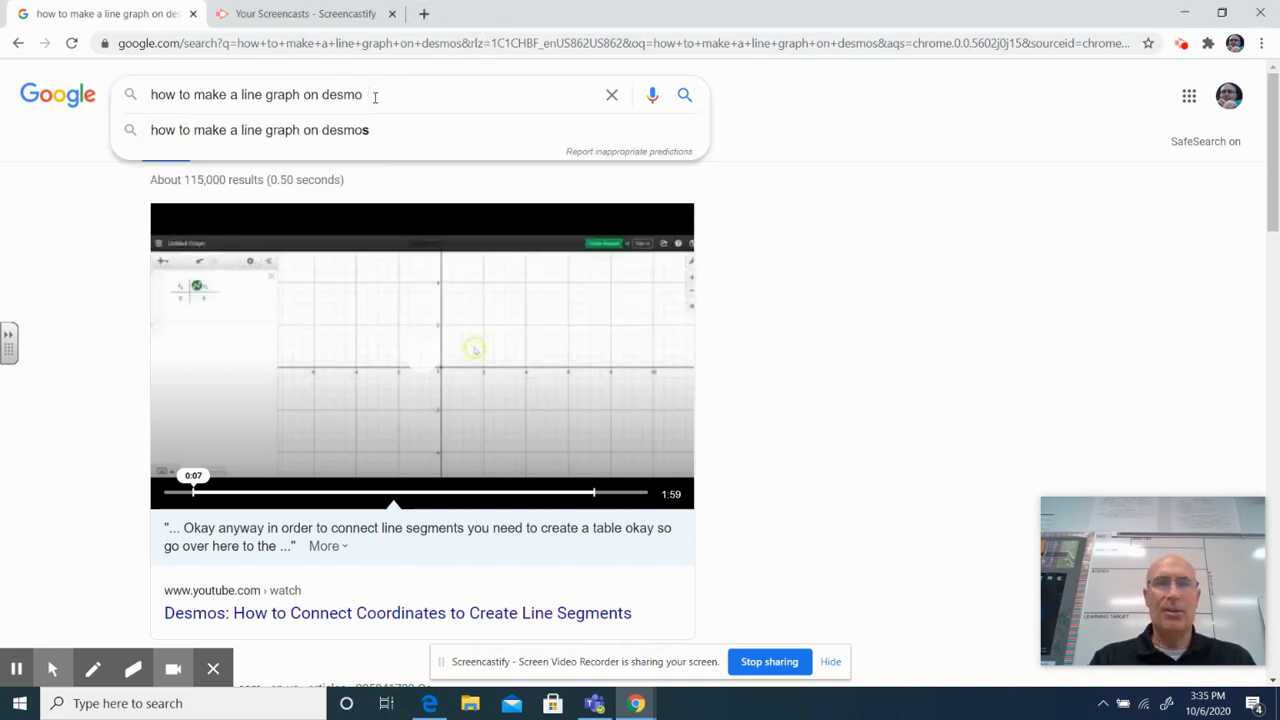
key("BackSpace")
key("BackSpace")
key("BackSpace")
key("BackSpace")
key("BackSpace")
key("BackSpace")
key("BackSpace")
key("BackSpace")
key("BackSpace")
key("BackSpace")
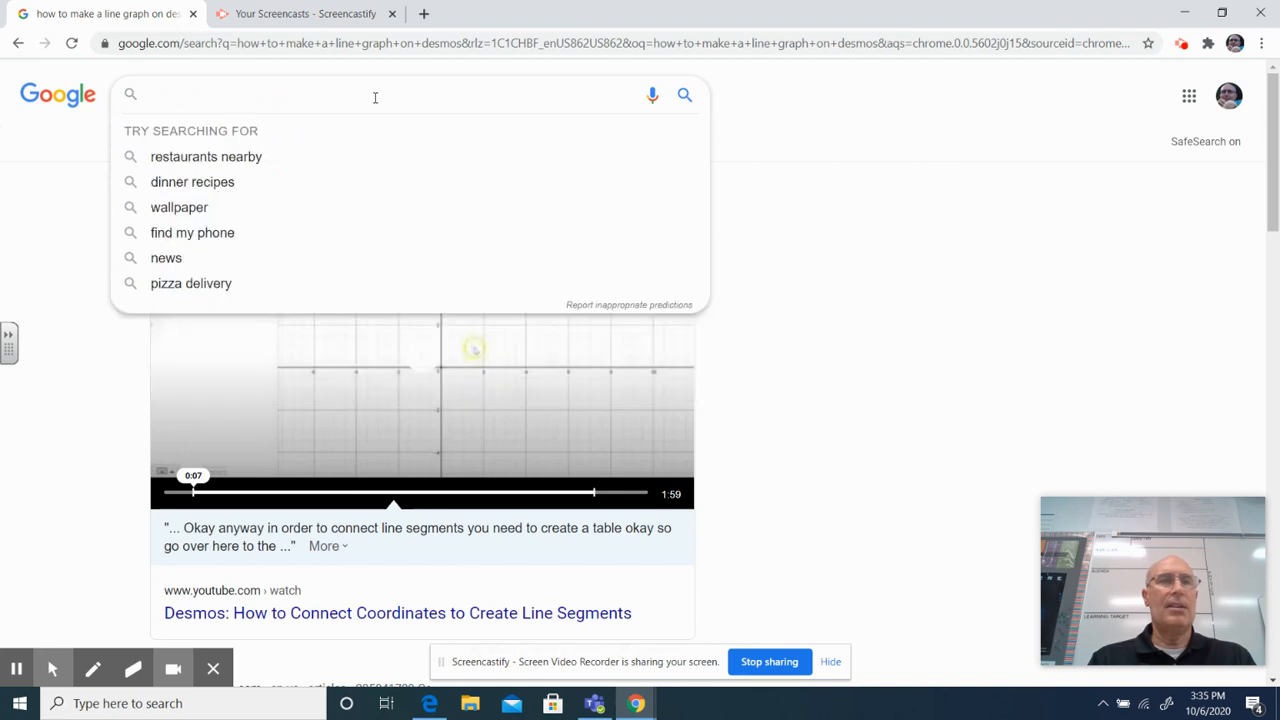
type("desmo")
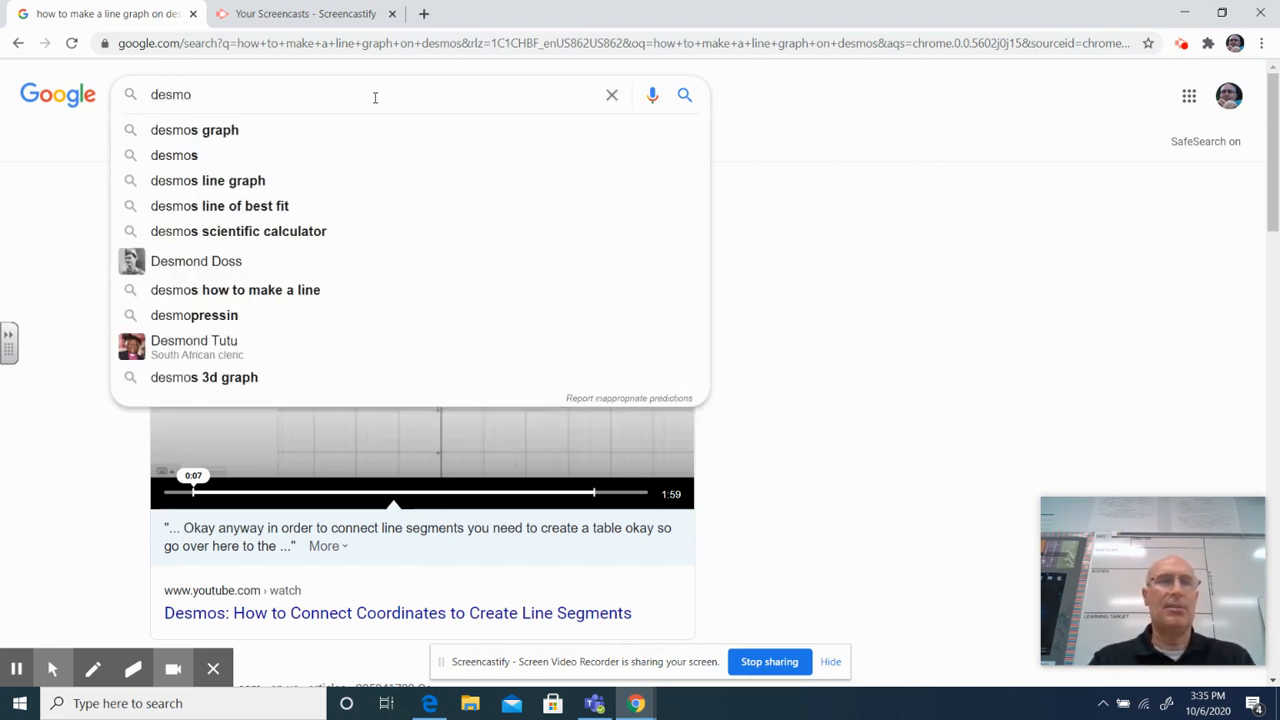
type("s")
key("Return")
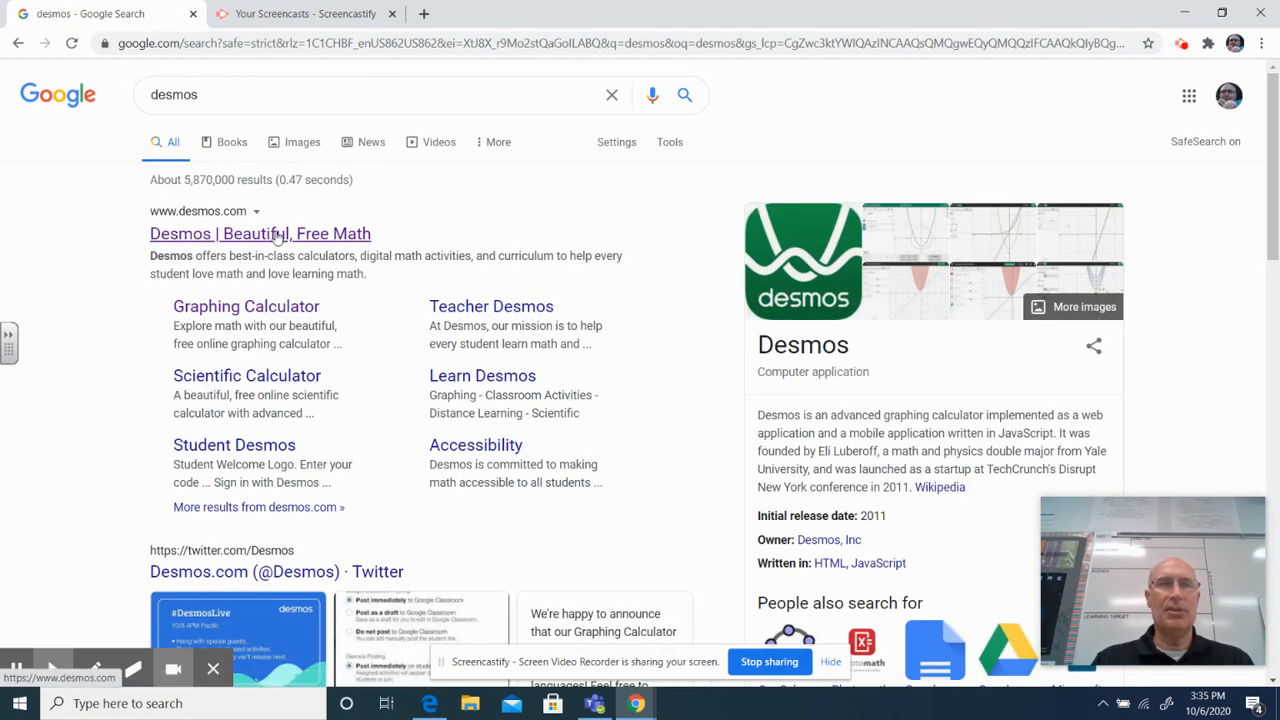
- Open the Desmos website from the search results and launch its Graphing Calculator
left_click(278, 236)
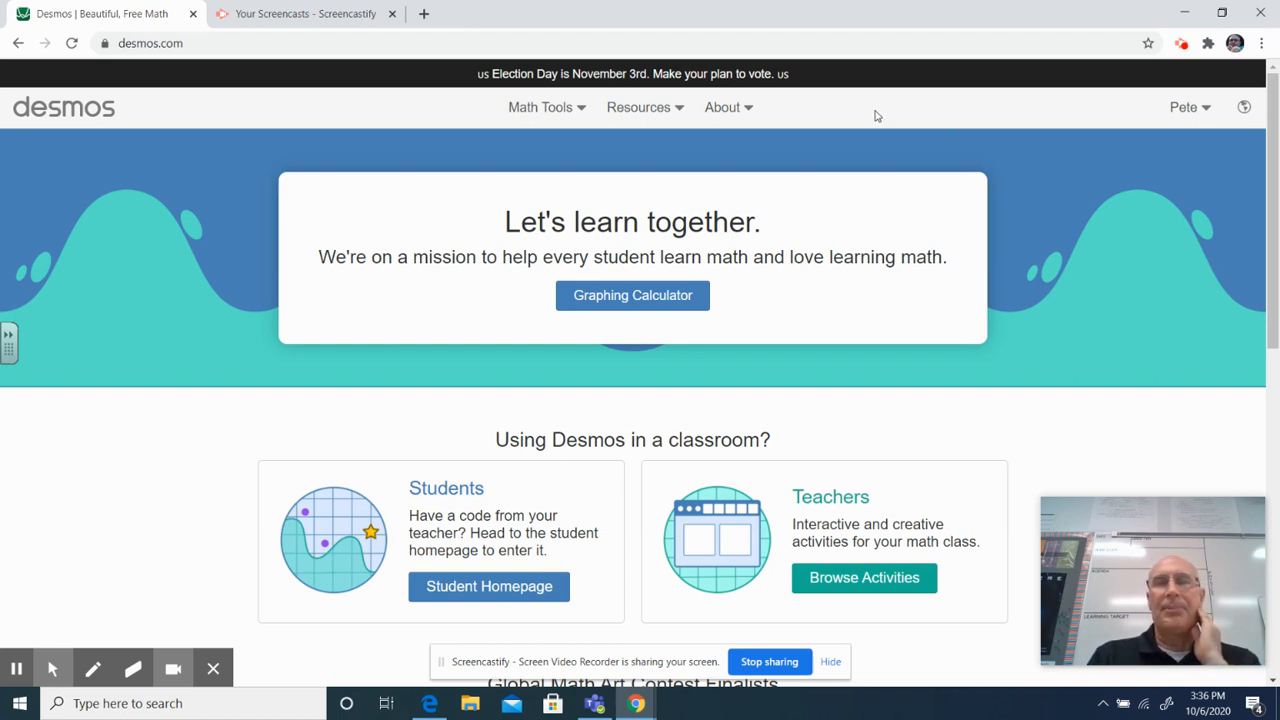
left_click(585, 116)
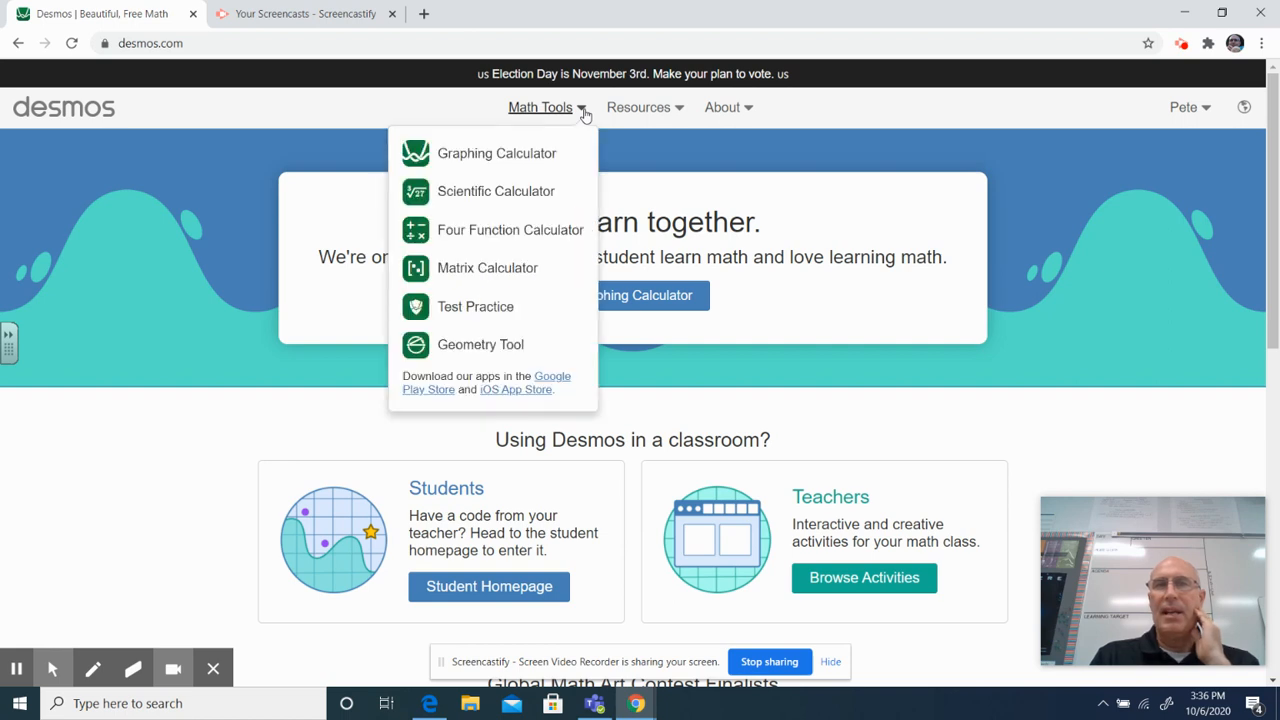
left_click(524, 152)
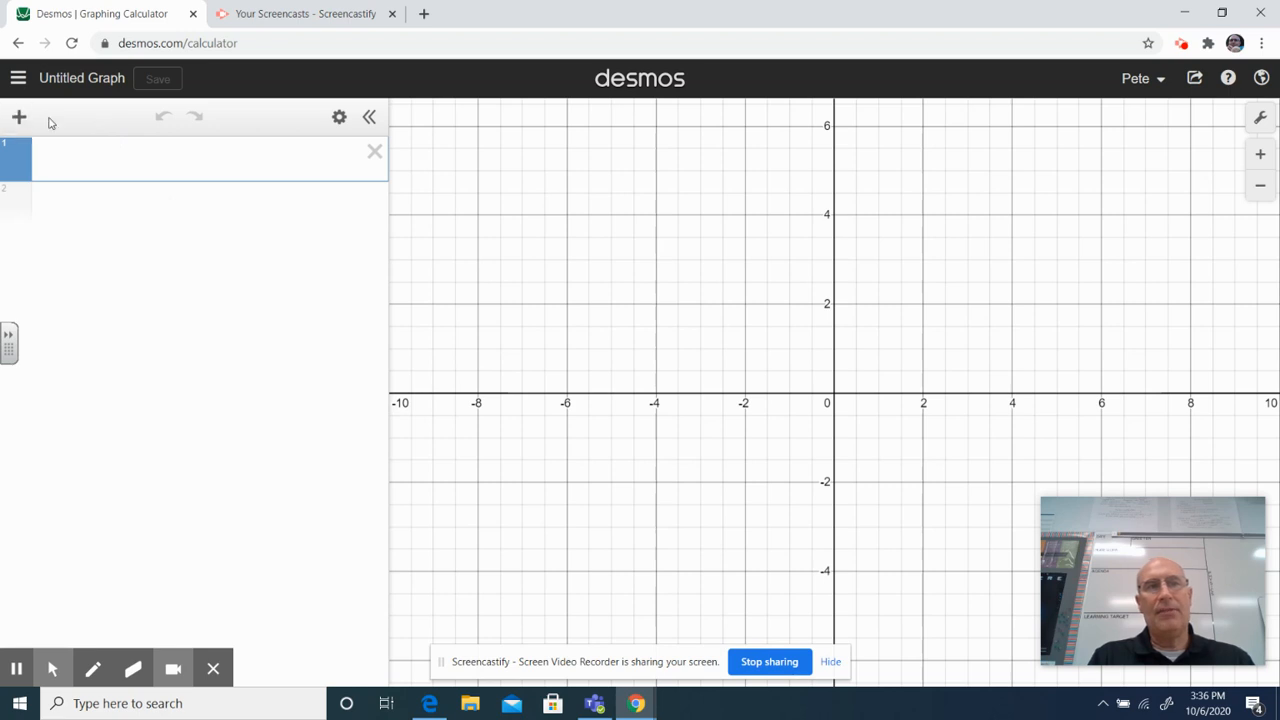
- Insert a table into the blank graph and enter its first point with x 4 and y 5
left_click(18, 118)
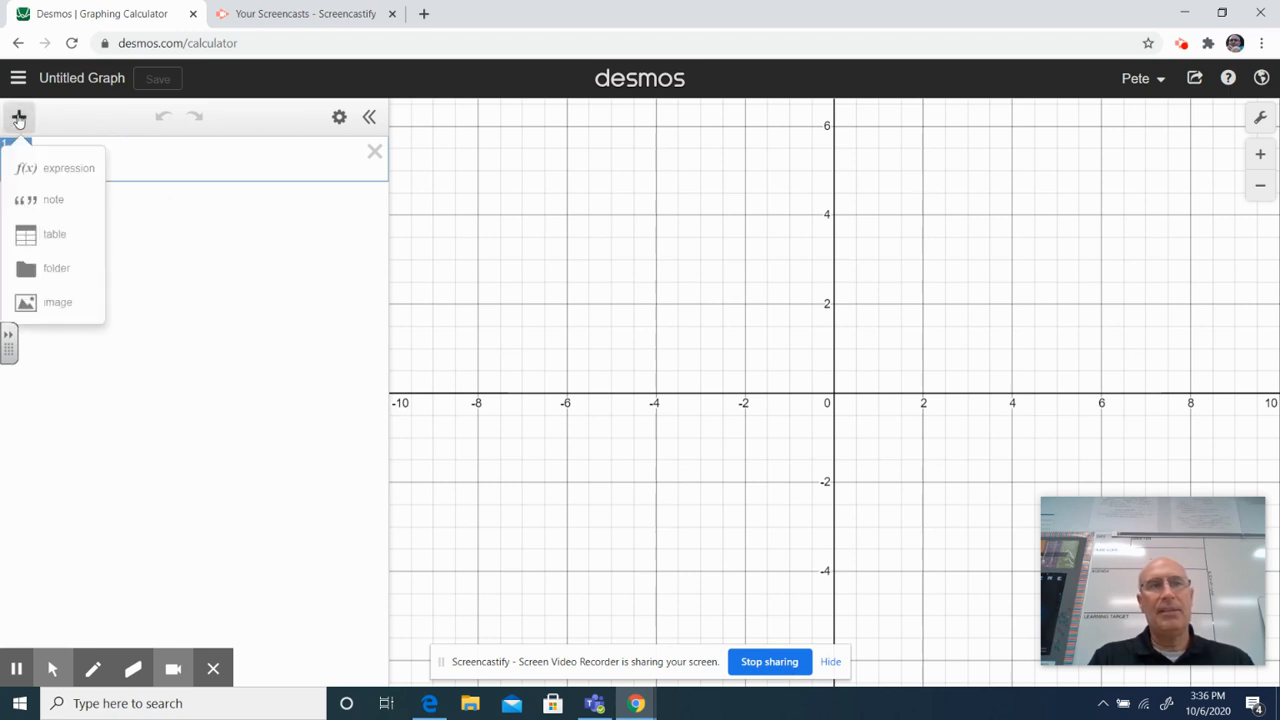
left_click(55, 238)
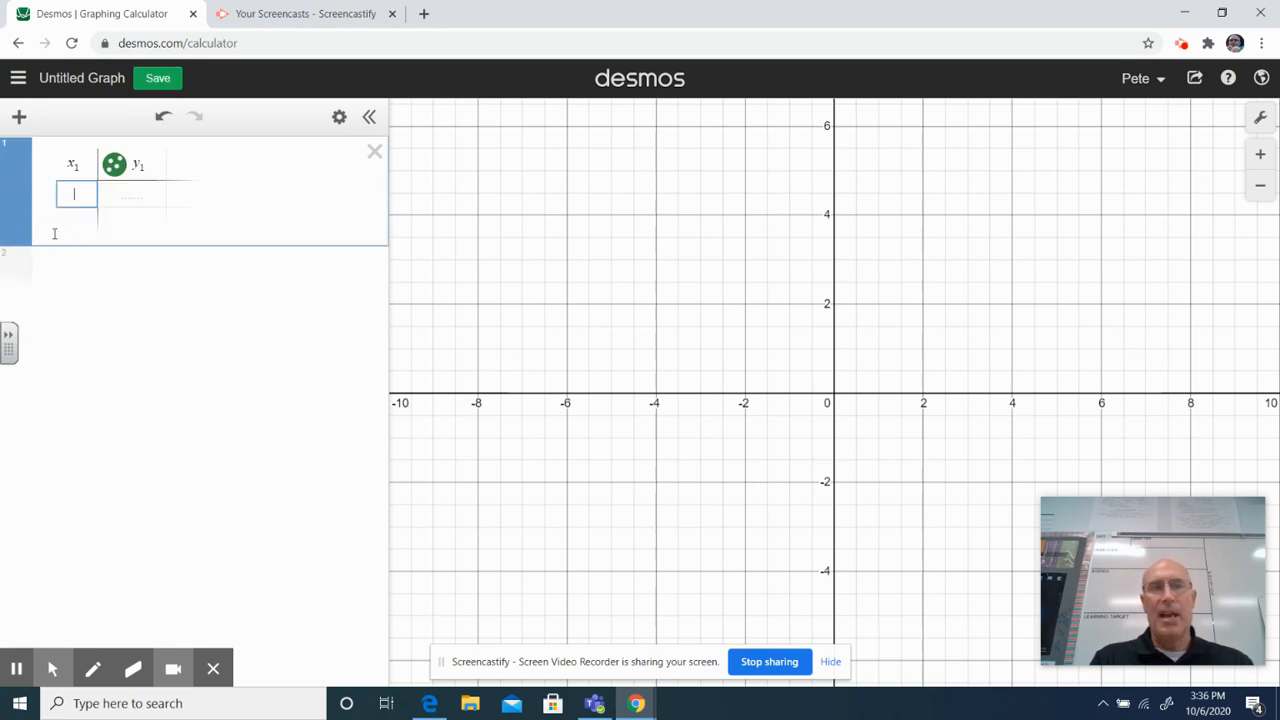
type("4")
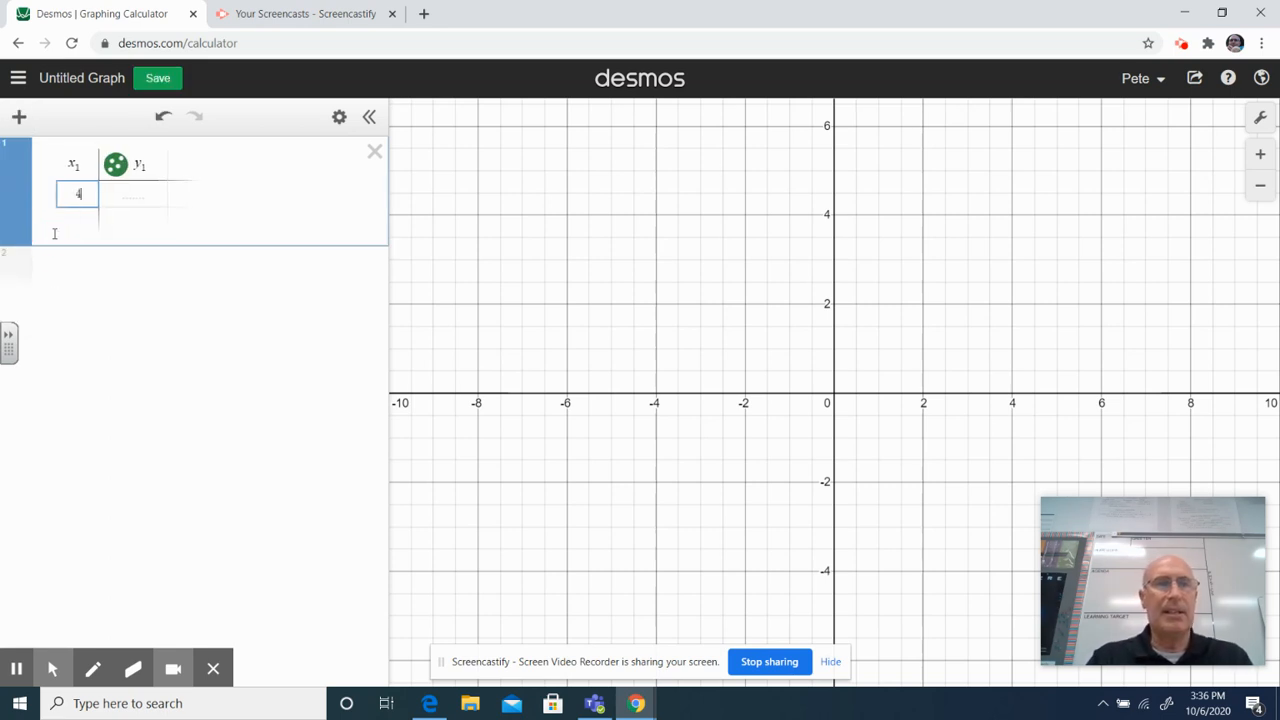
left_click(129, 205)
type("5")
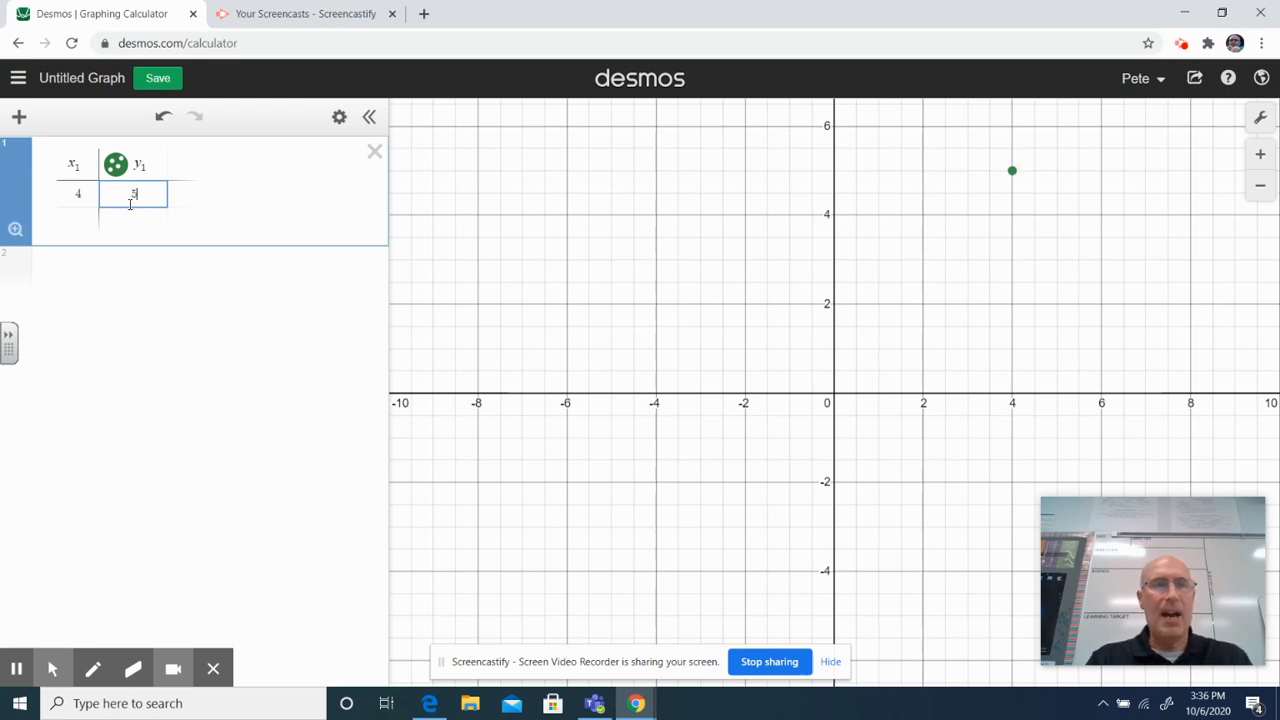
- Add the points (5, 6) and (6, 7) as the second and third rows of the table
left_click(85, 220)
type("3")
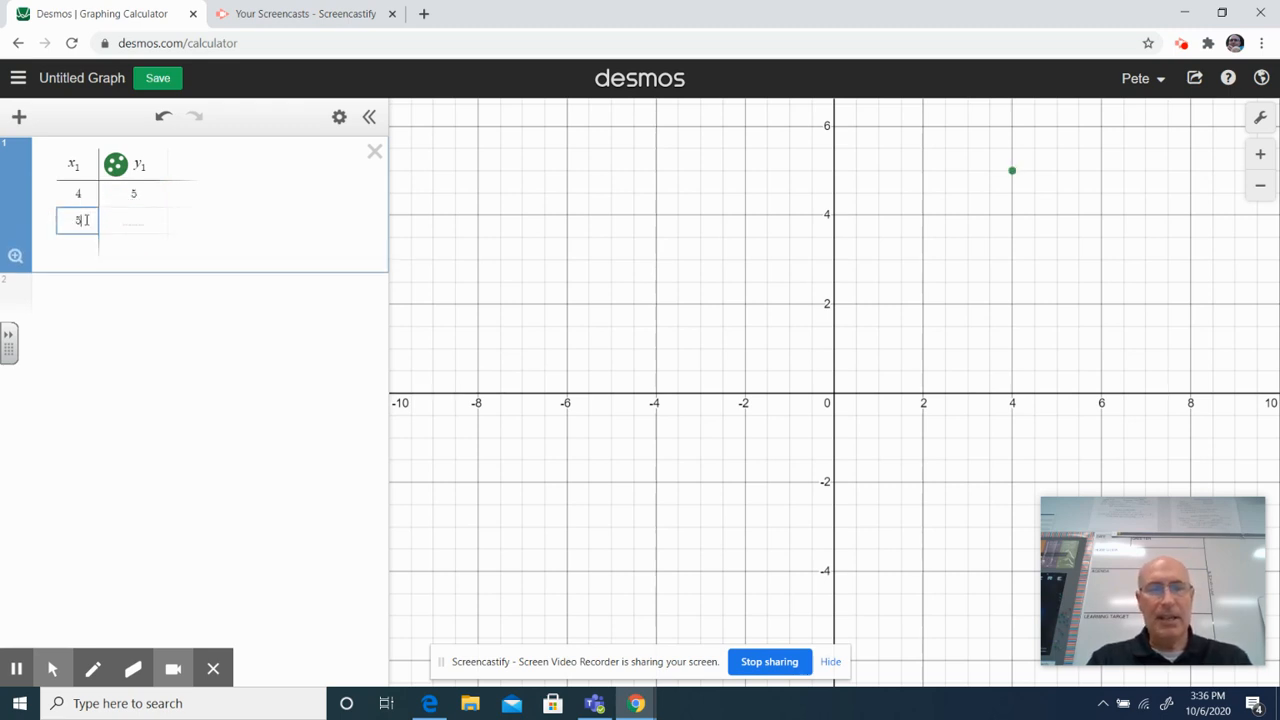
left_click(134, 217)
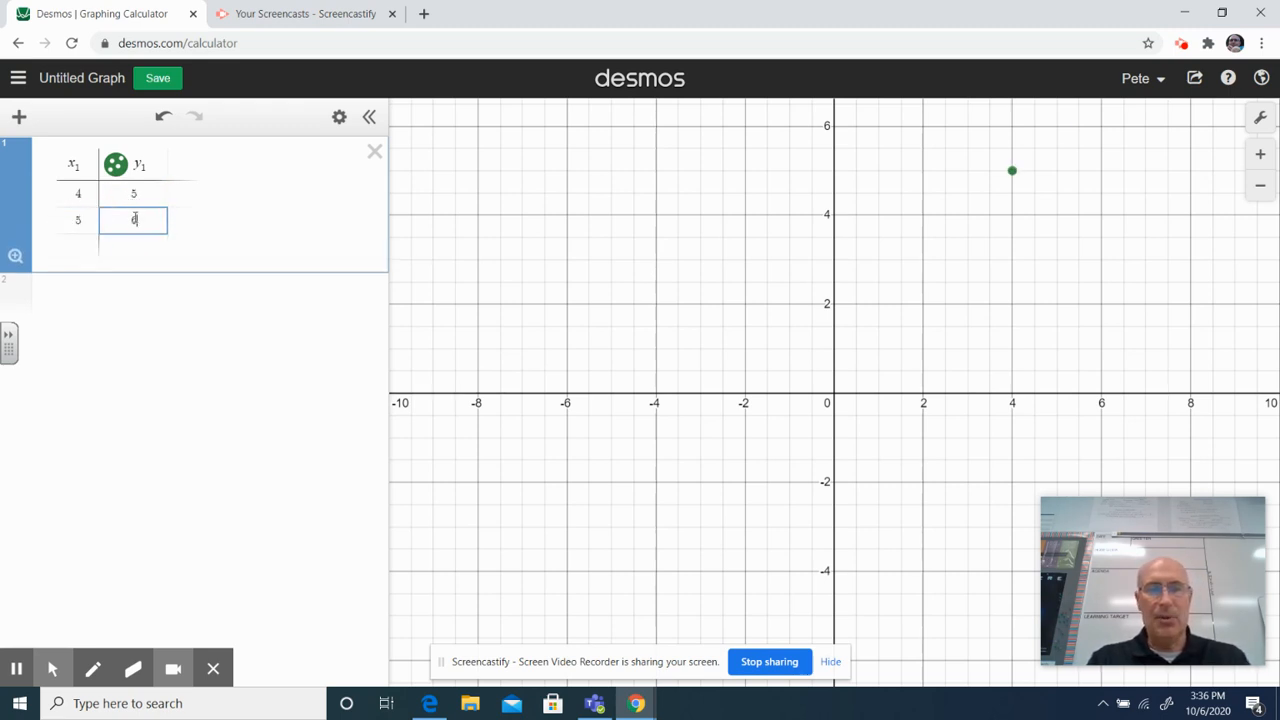
left_click(83, 244)
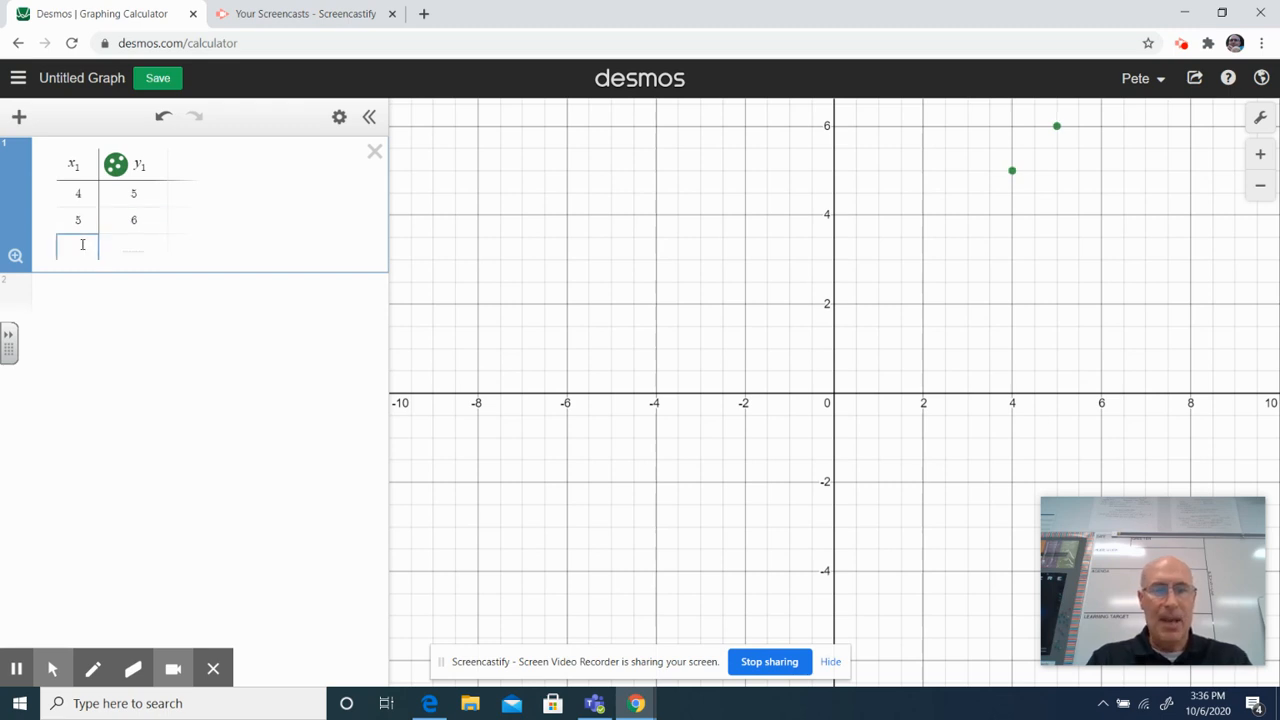
type("6")
left_click(128, 246)
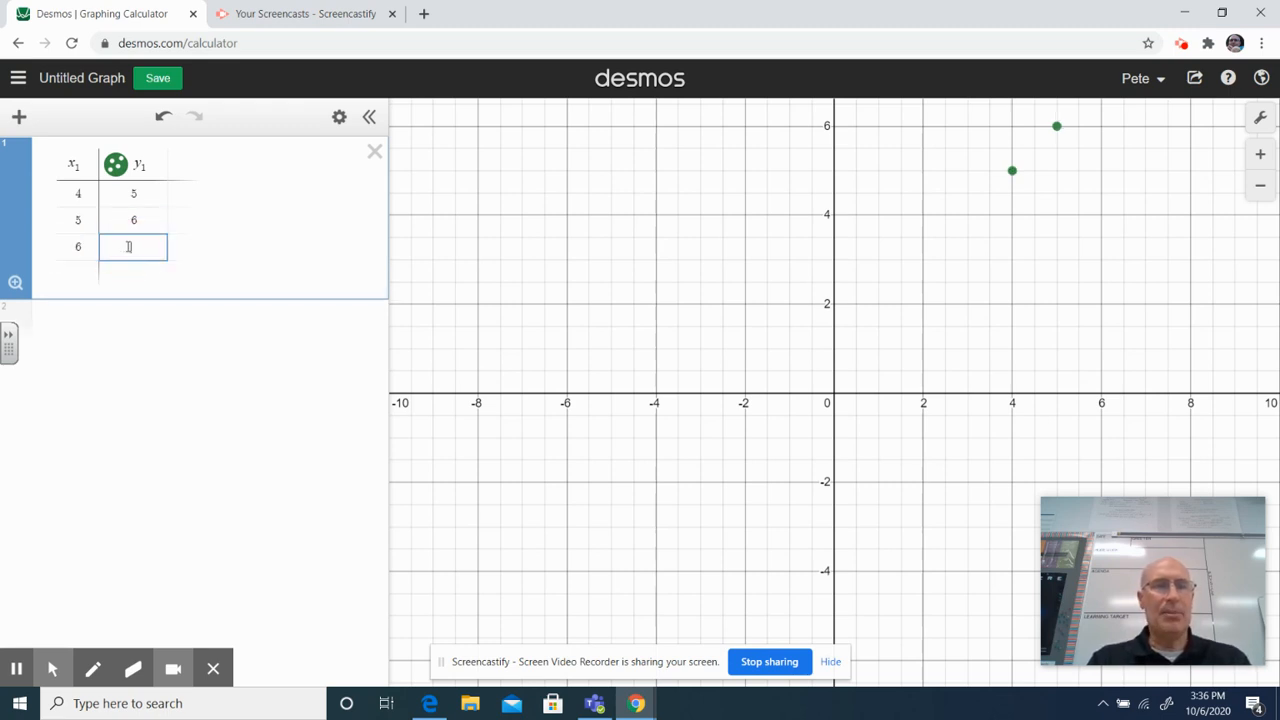
type("7")
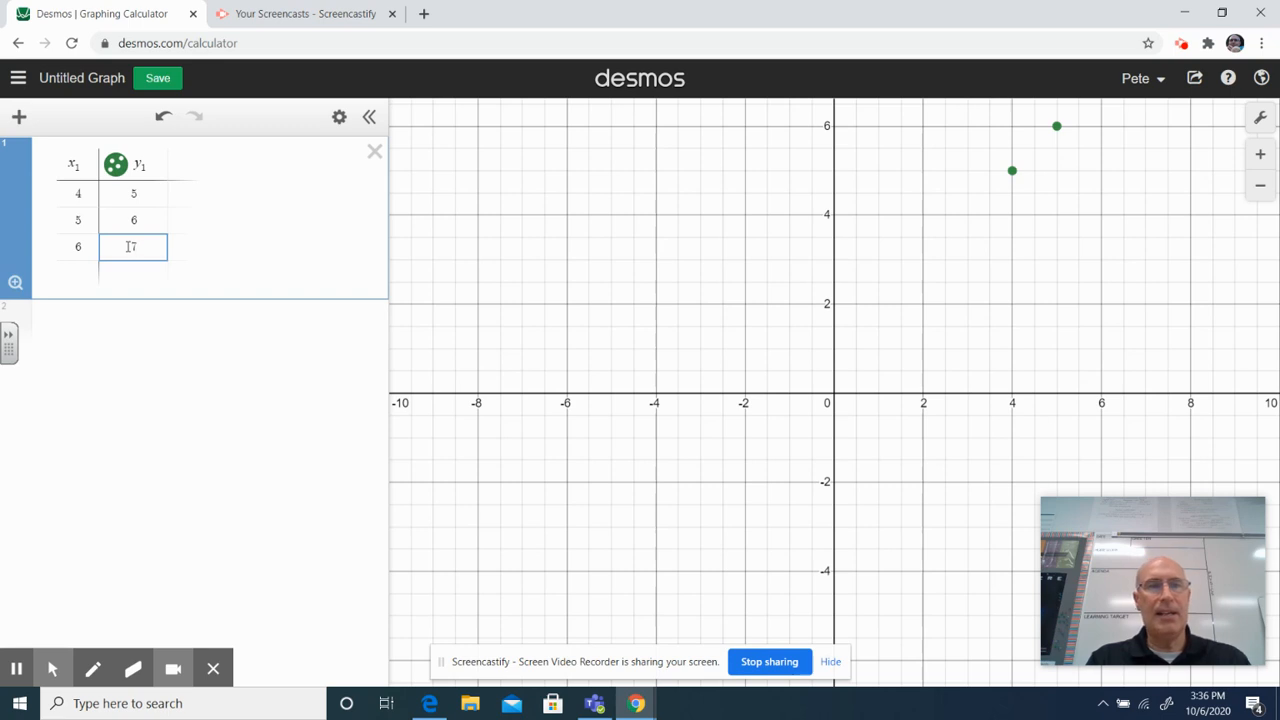
- Add the point (7, 8) as the fourth table row and turn on connecting lines for the plotted points
left_click(69, 280)
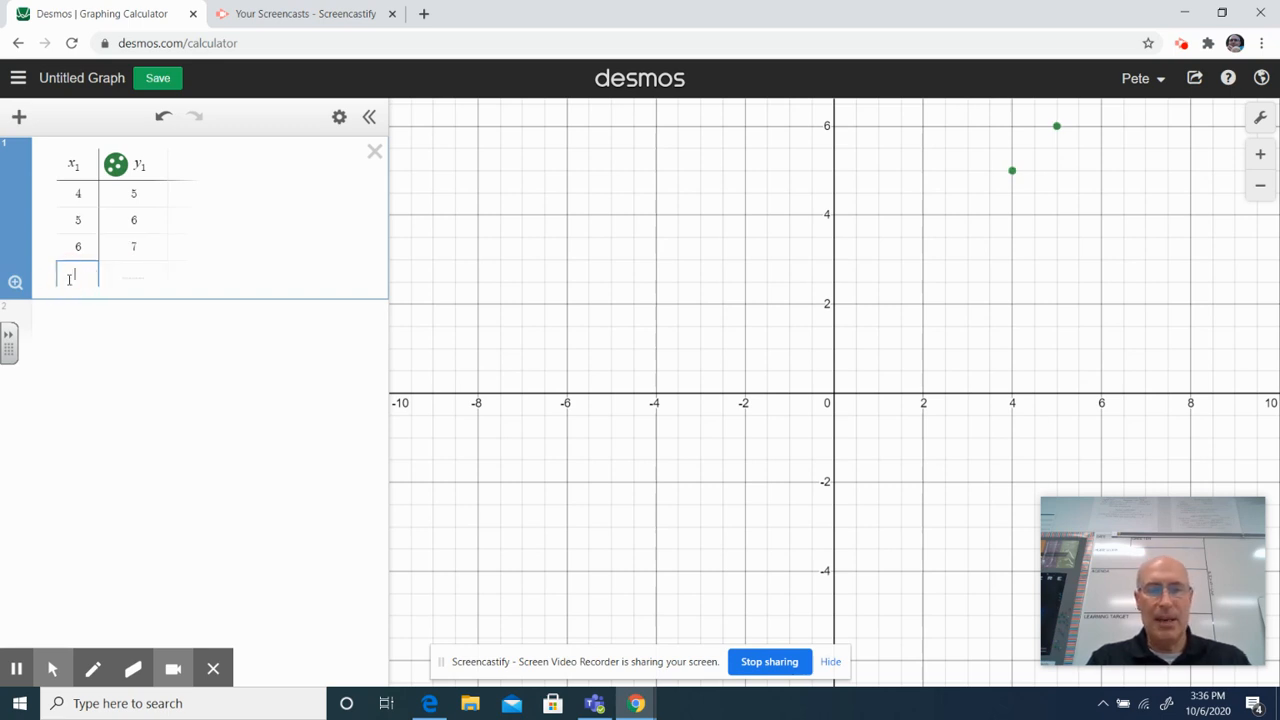
type("7")
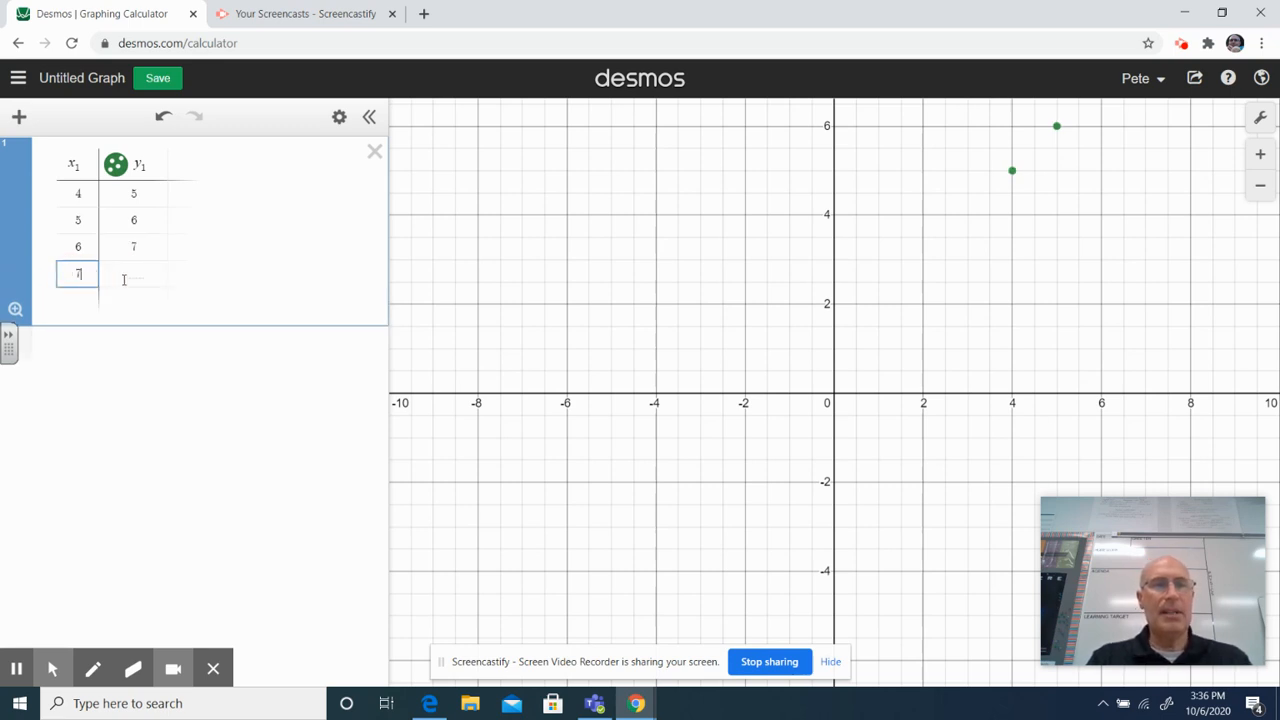
left_click(124, 279)
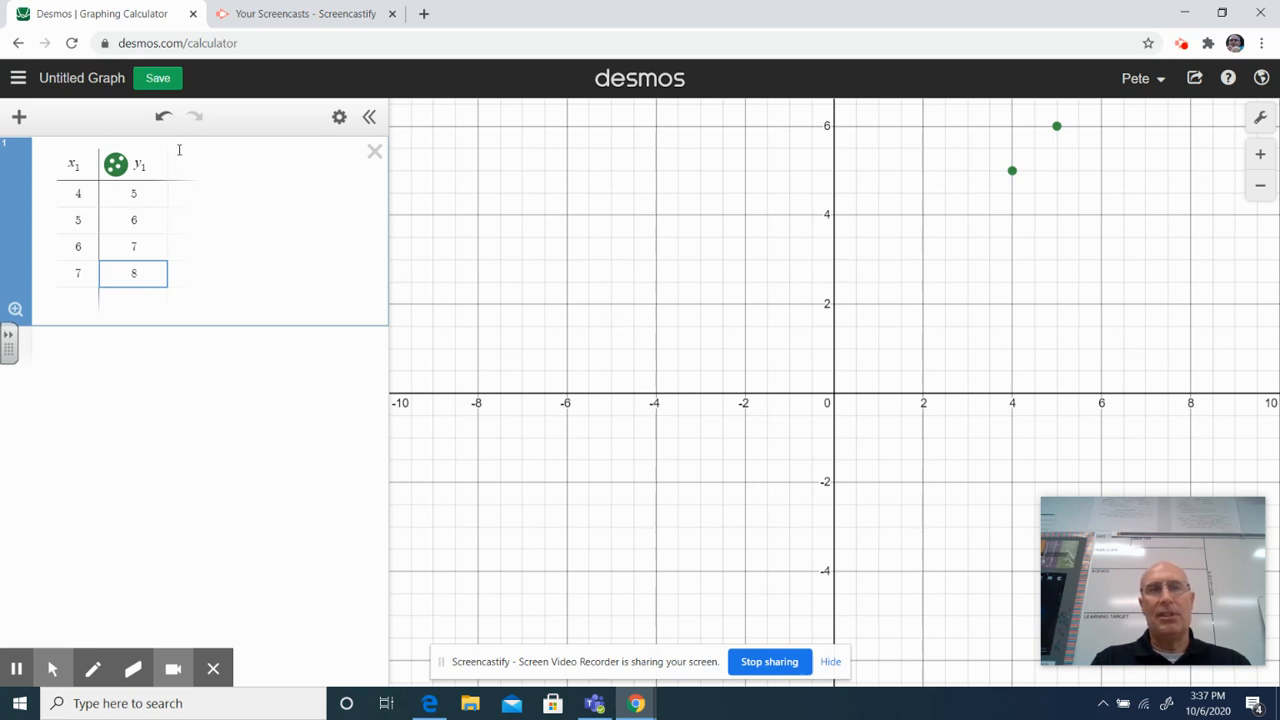
left_click(115, 166)
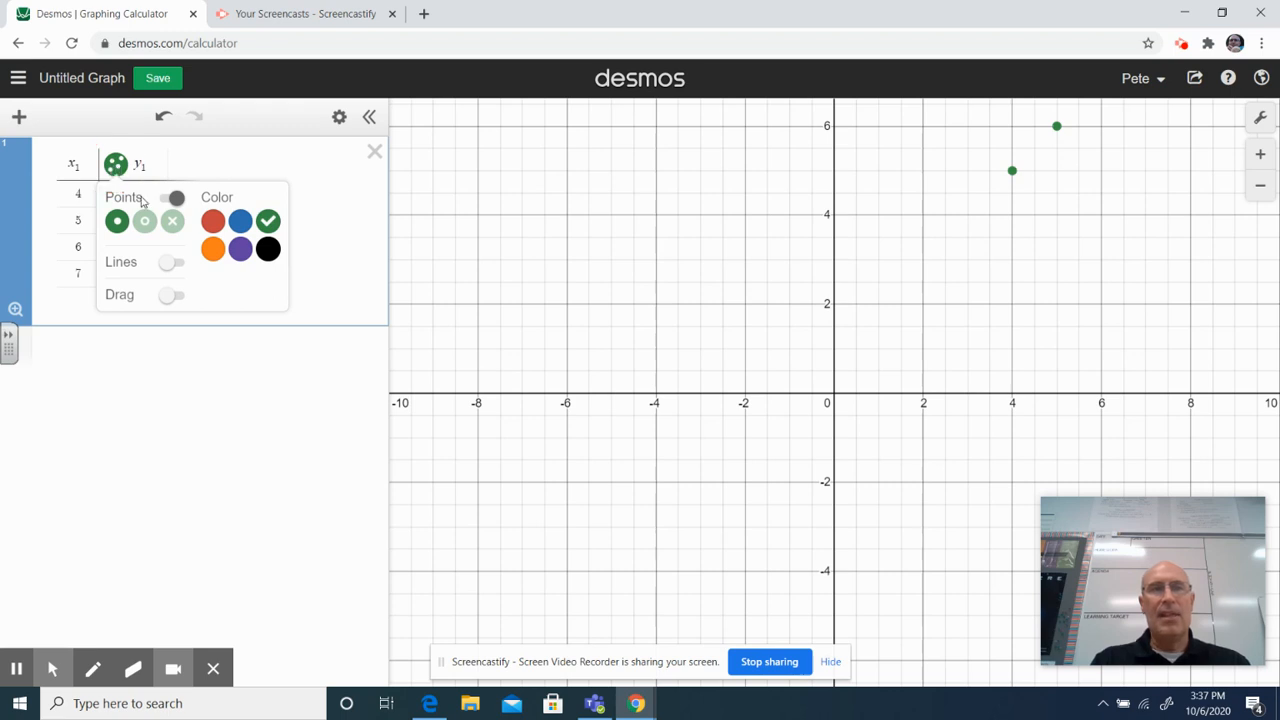
left_click(172, 263)
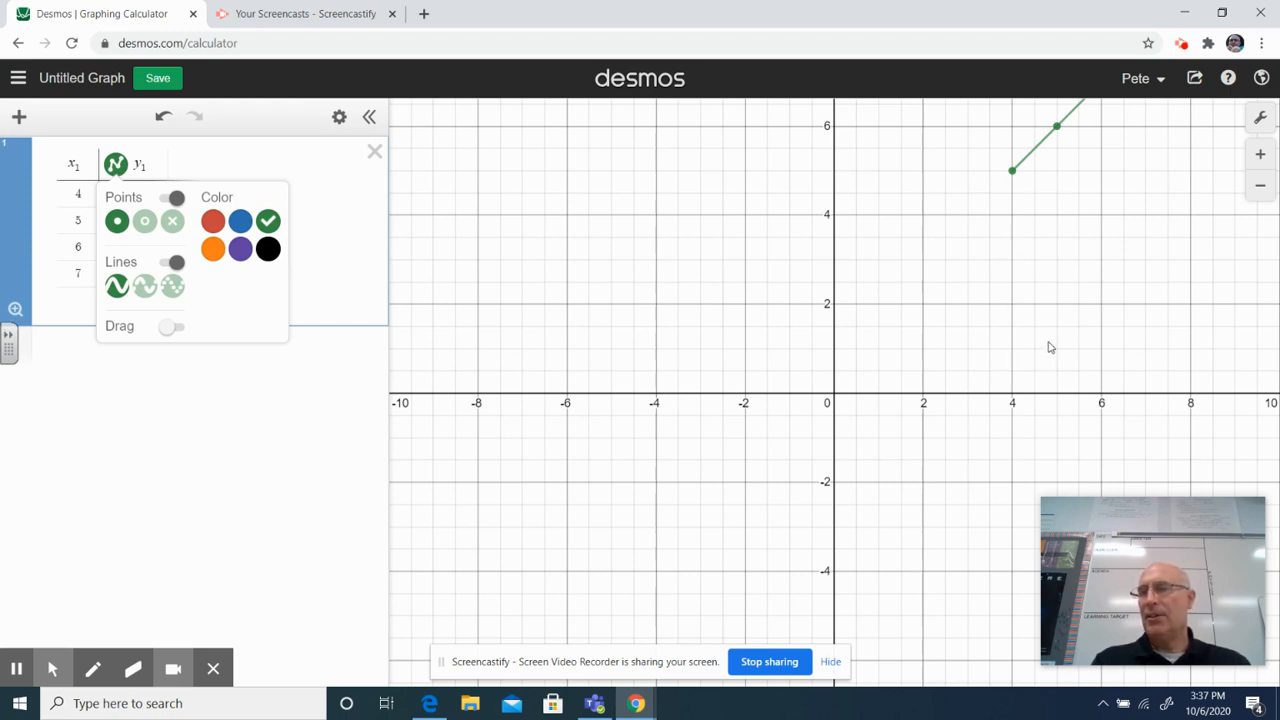
- Set the lower limit of the x-axis to 0 in the graph settings
left_click(1261, 120)
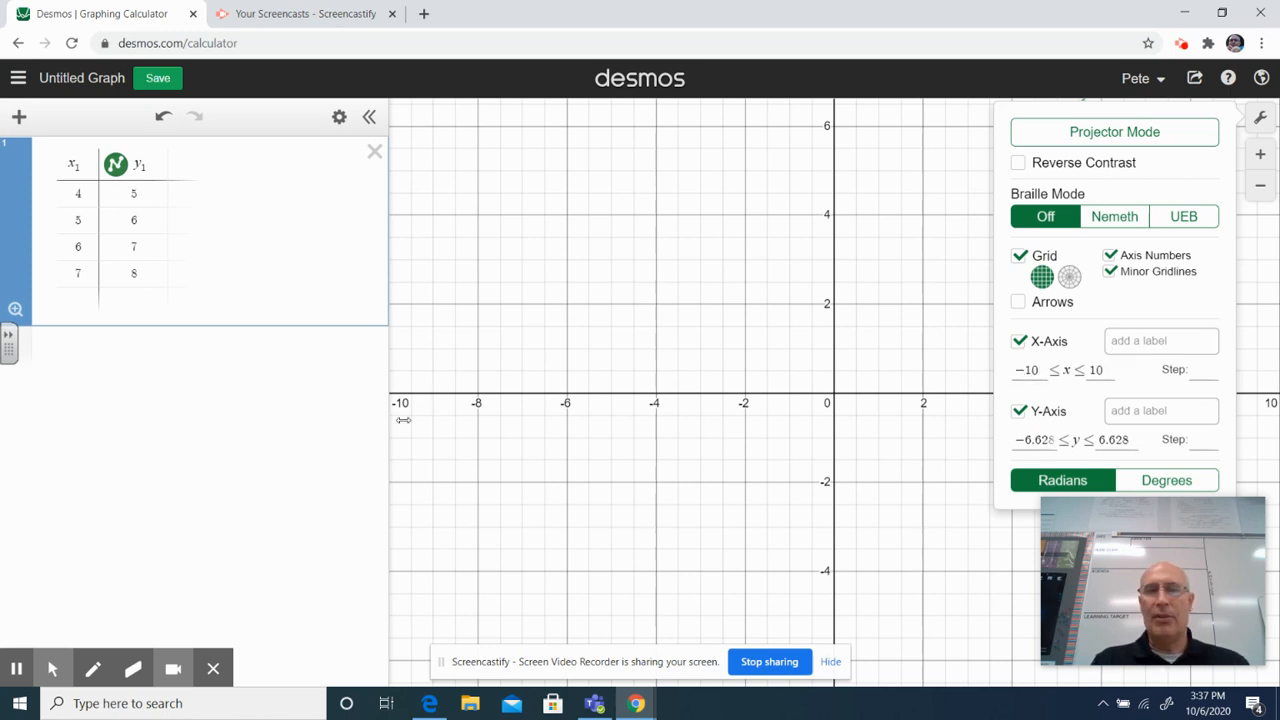
left_click(1039, 370)
key("BackSpace")
key("BackSpace")
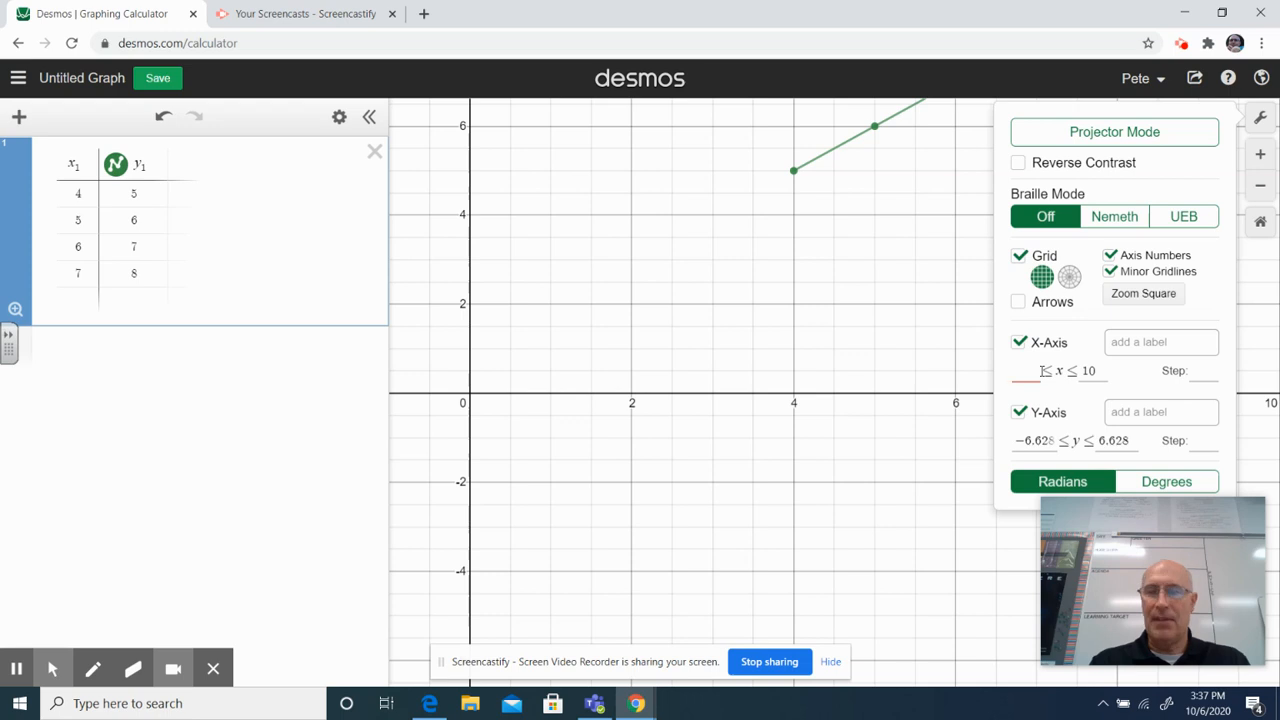
type("0")
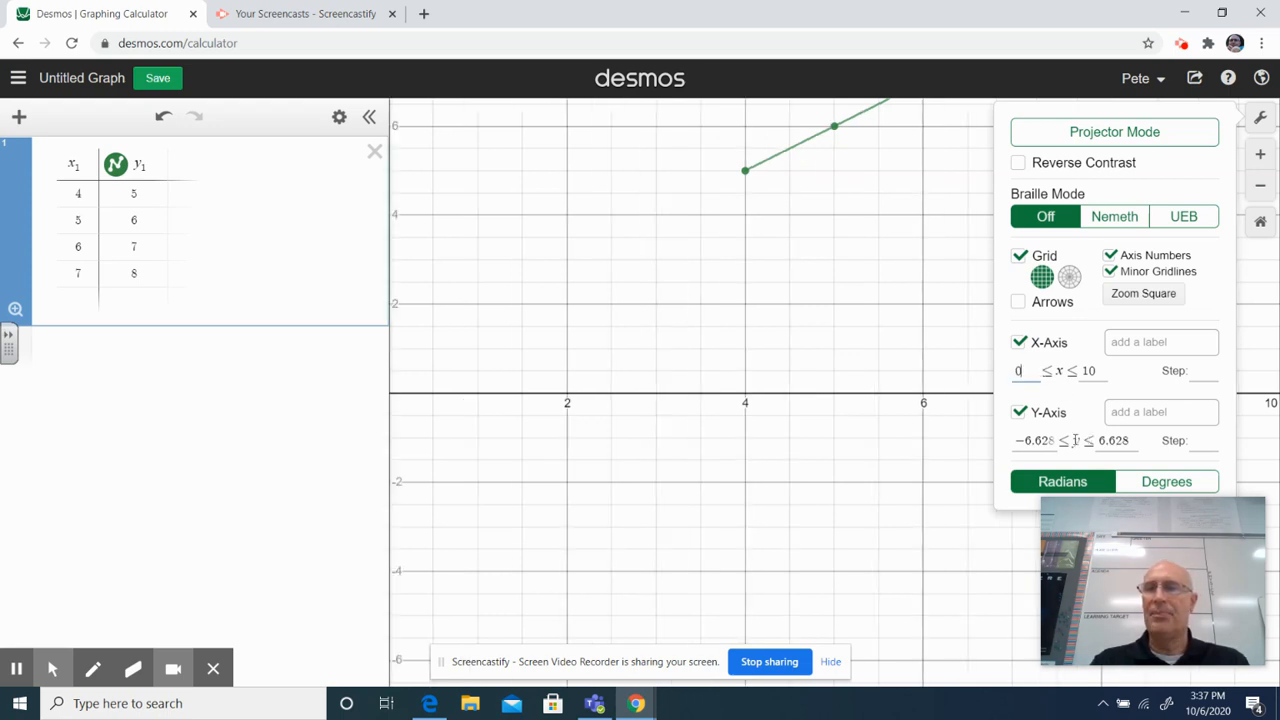
- Set the lower limit of the y-axis to 0 in the graph settings
left_click(1056, 442)
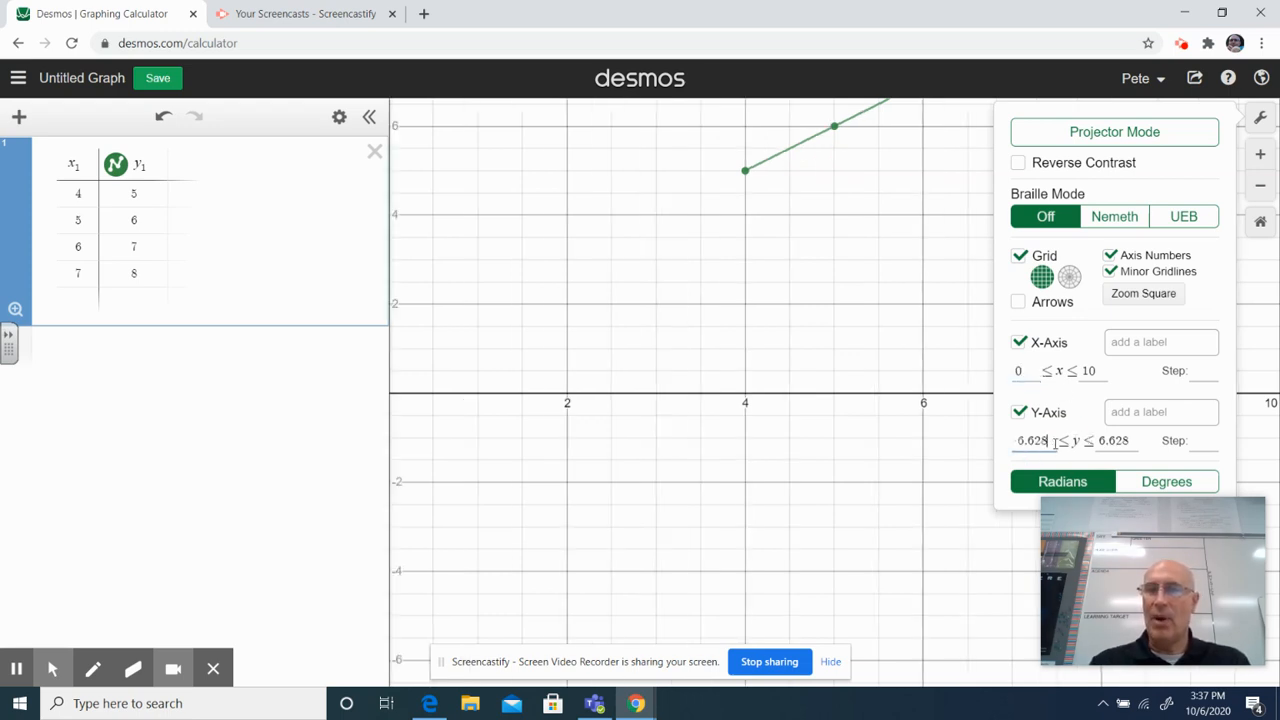
key("BackSpace")
key("BackSpace")
key("BackSpace")
key("BackSpace")
key("BackSpace")
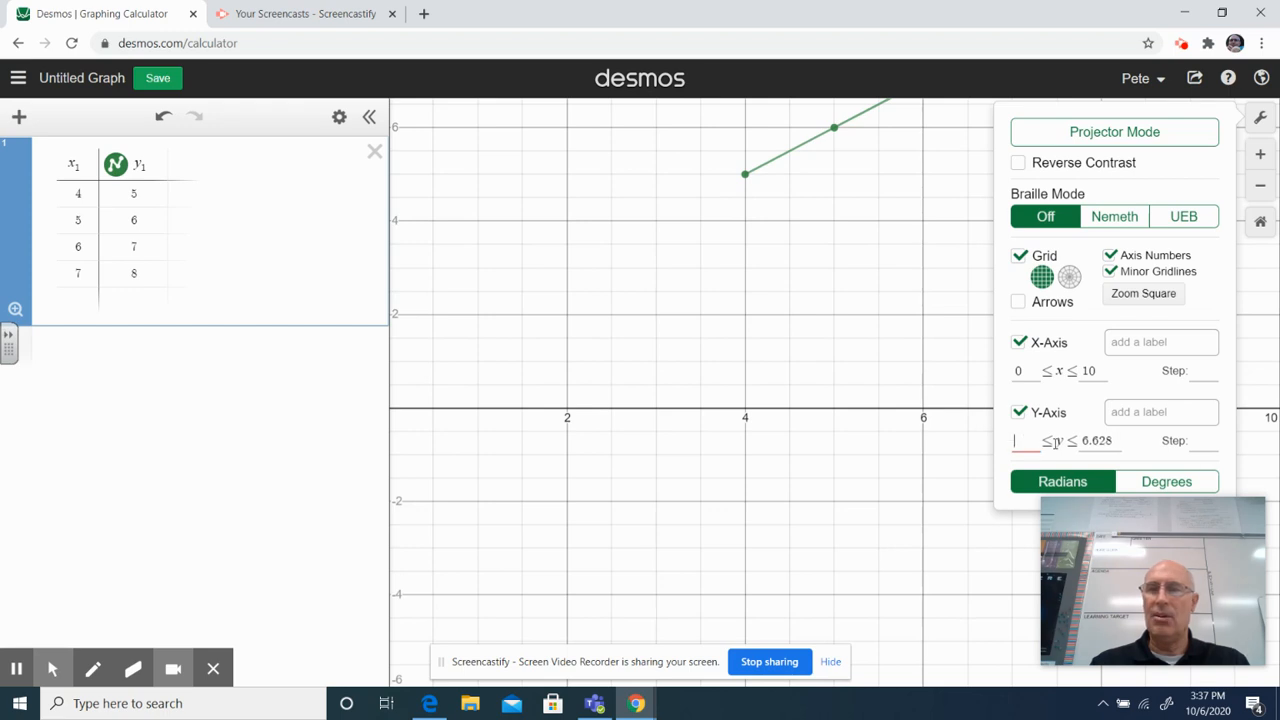
type("0")
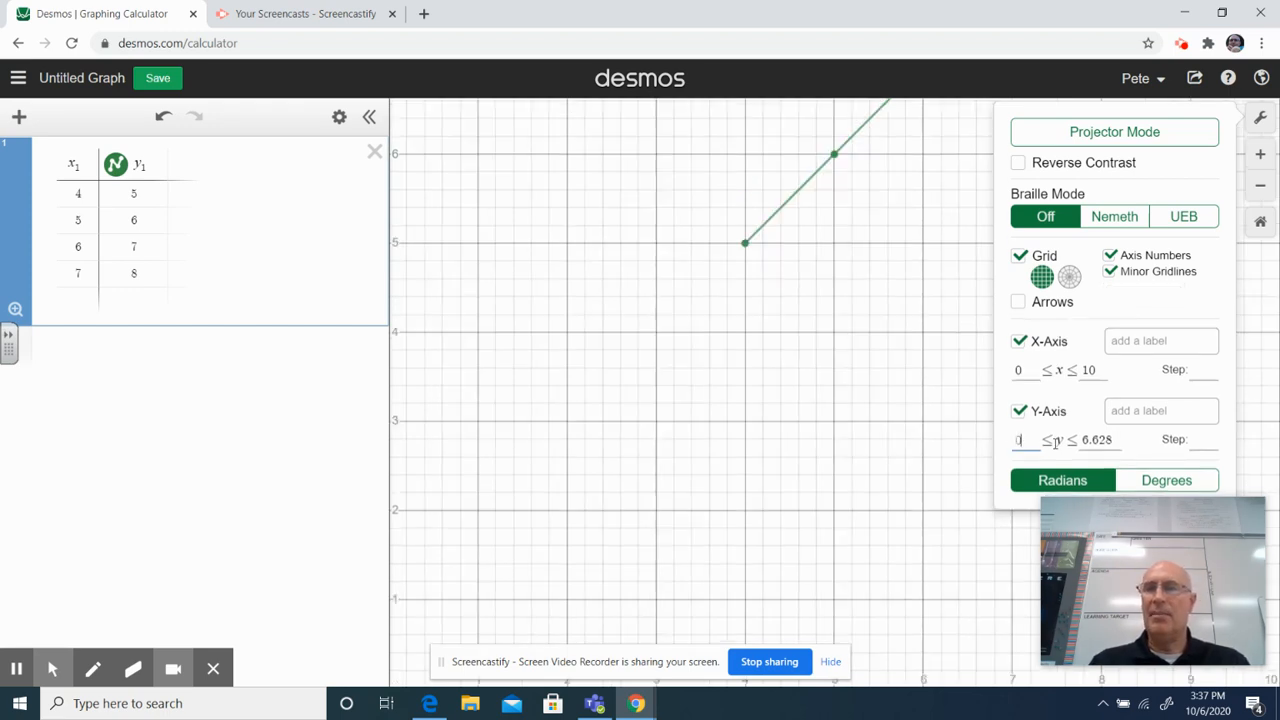
left_click(1190, 411)
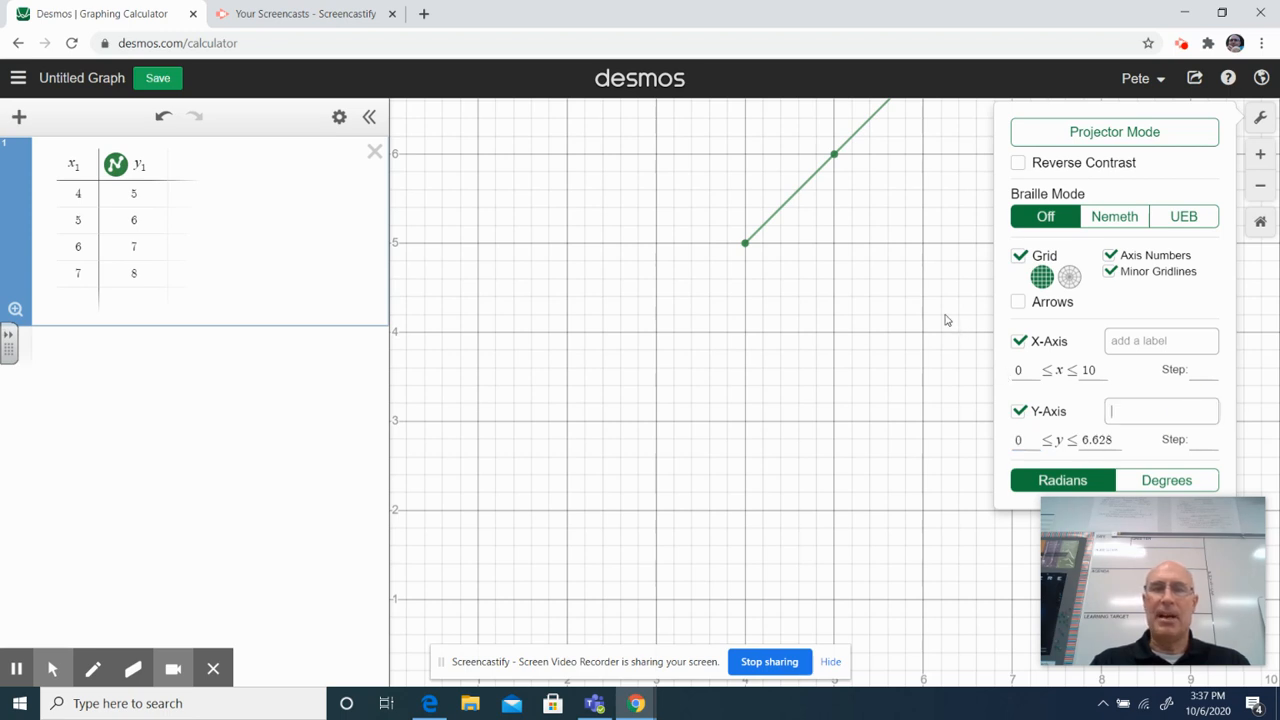
- Label the x-axis "time(s)" in the graph settings
left_click(1260, 190)
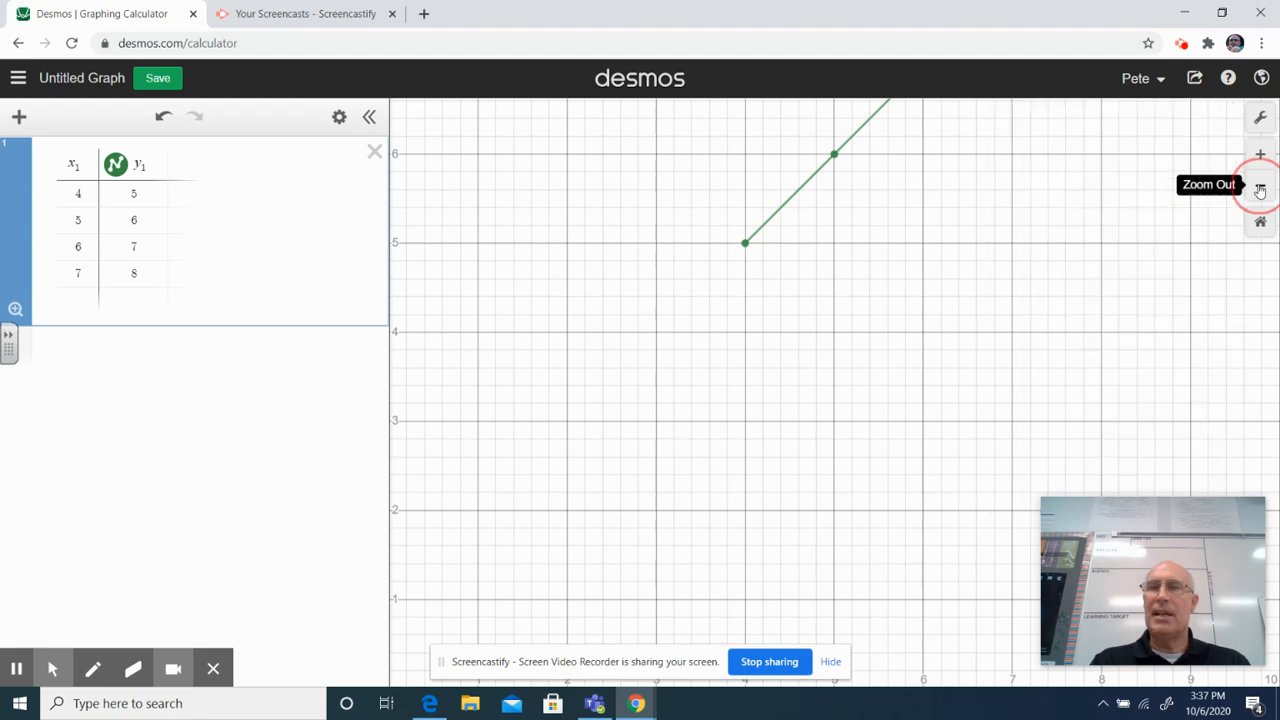
left_click_drag(1066, 320, 868, 351)
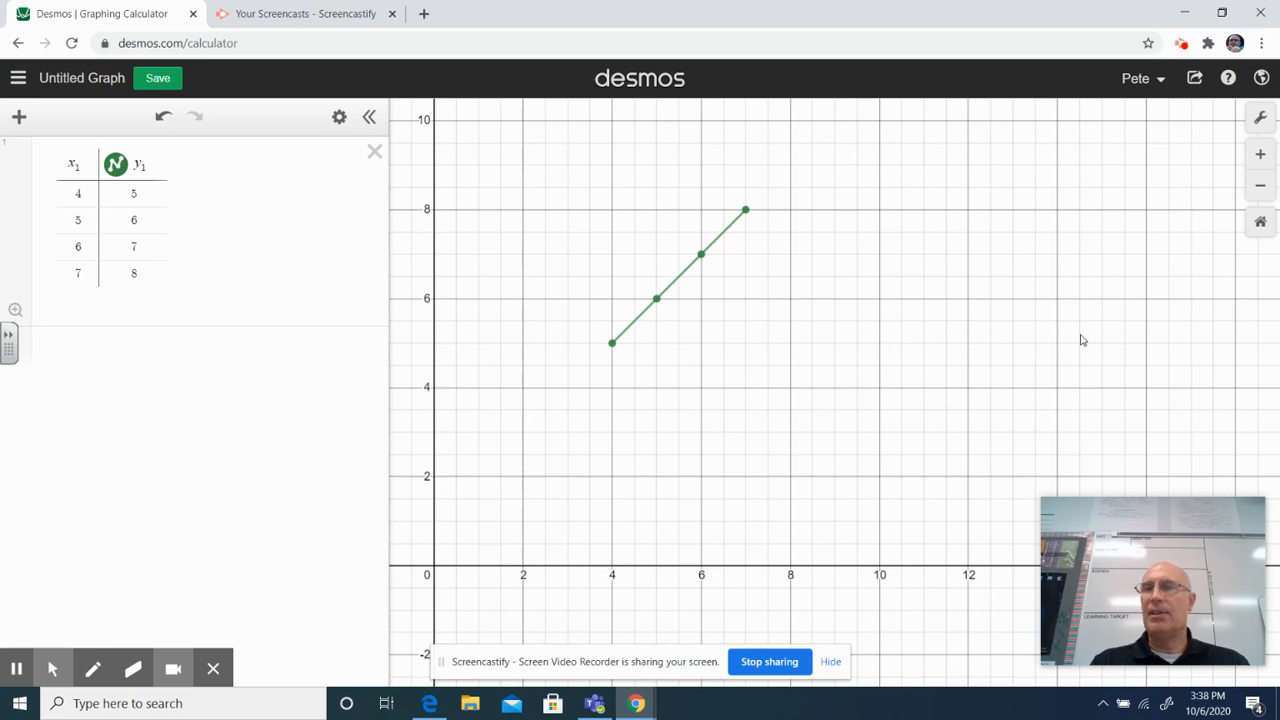
left_click(1259, 121)
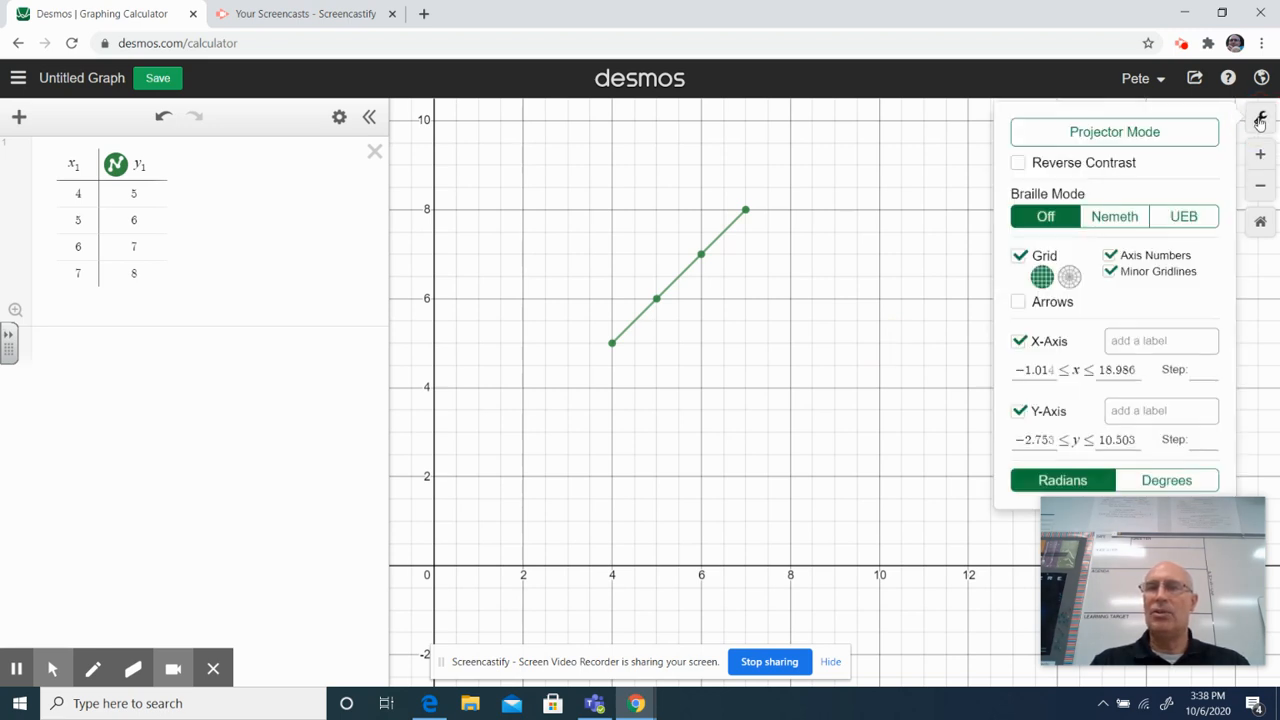
left_click(1143, 340)
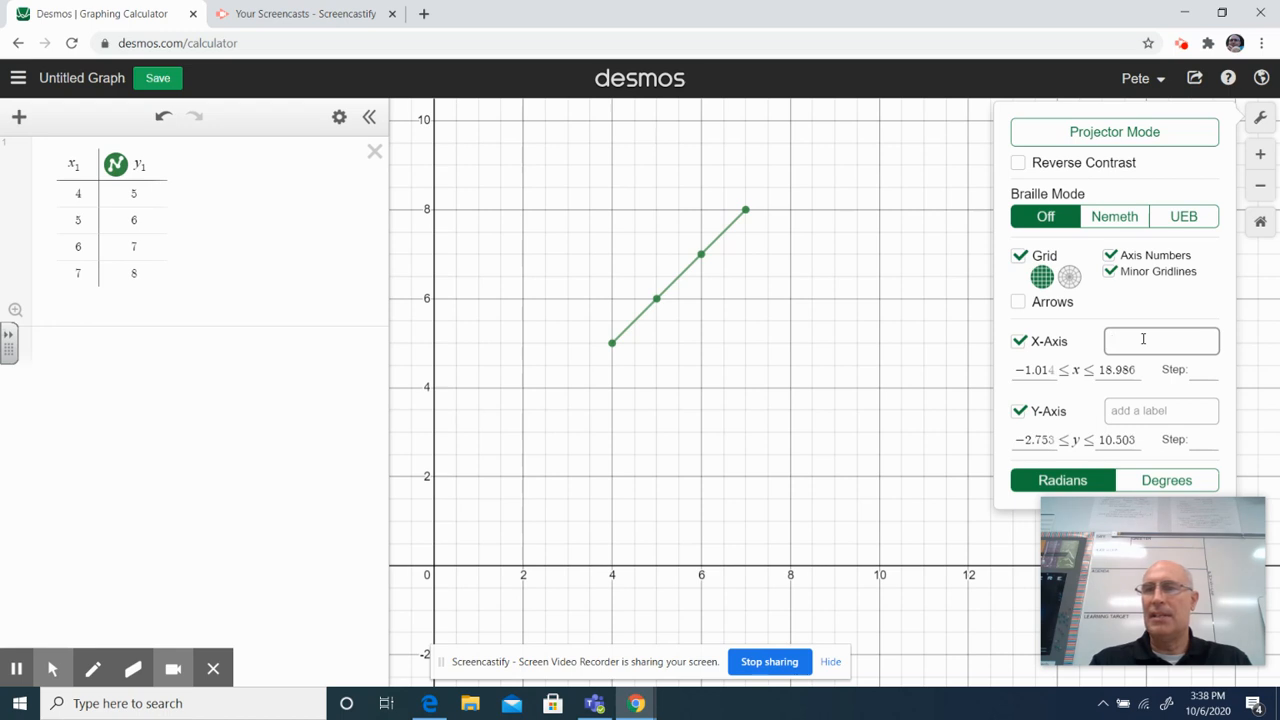
type("time")
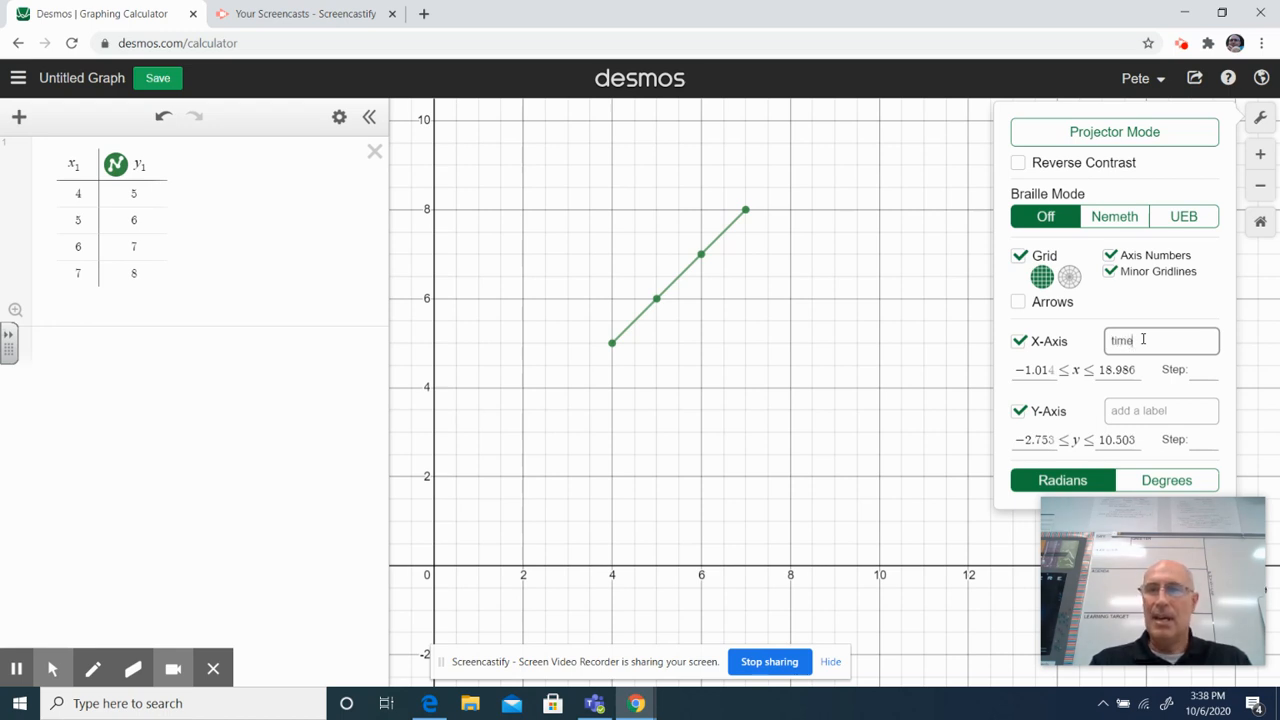
type("(s")
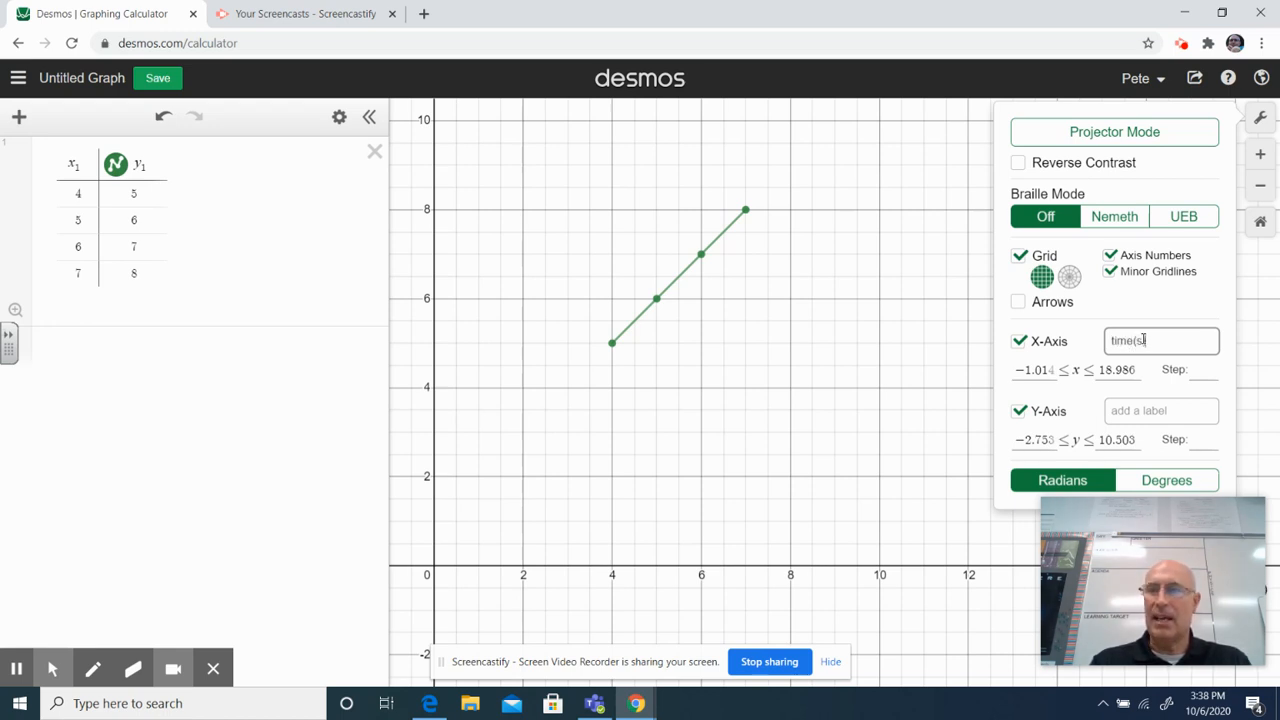
type(")")
- Label the y-axis "distance(m)" in the graph settings and return to the graph
left_click(1127, 405)
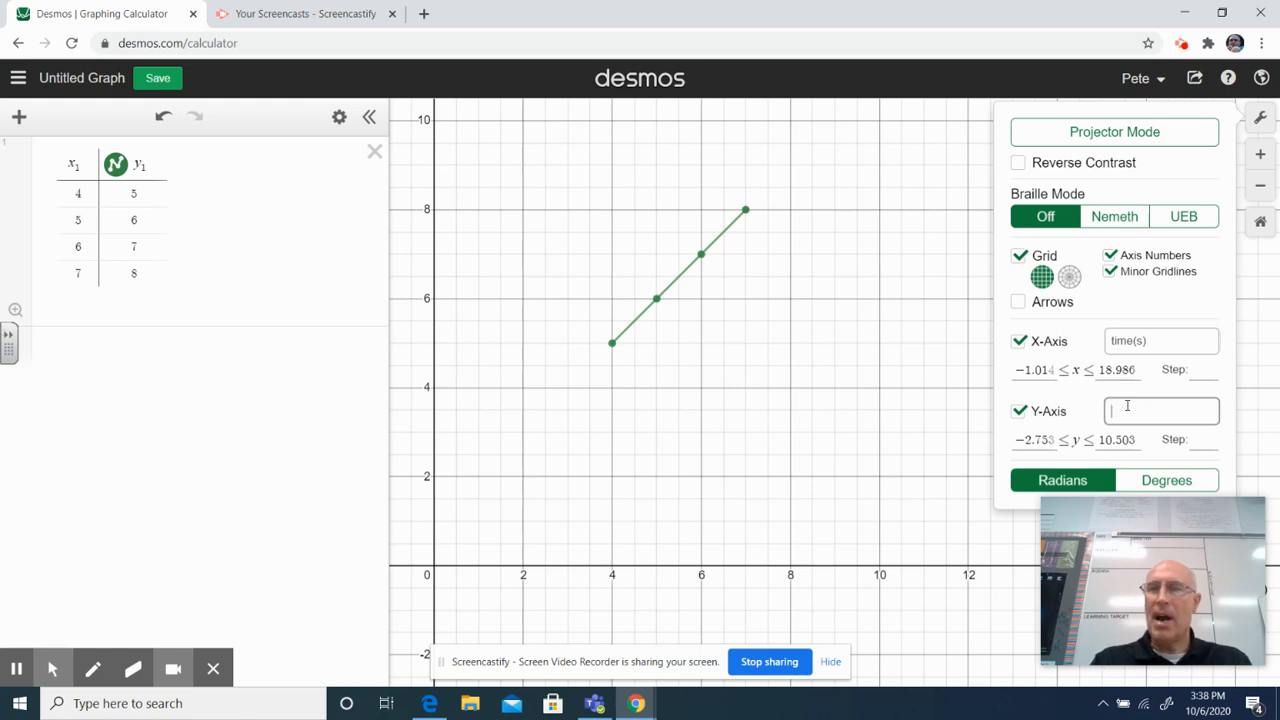
type("distanc")
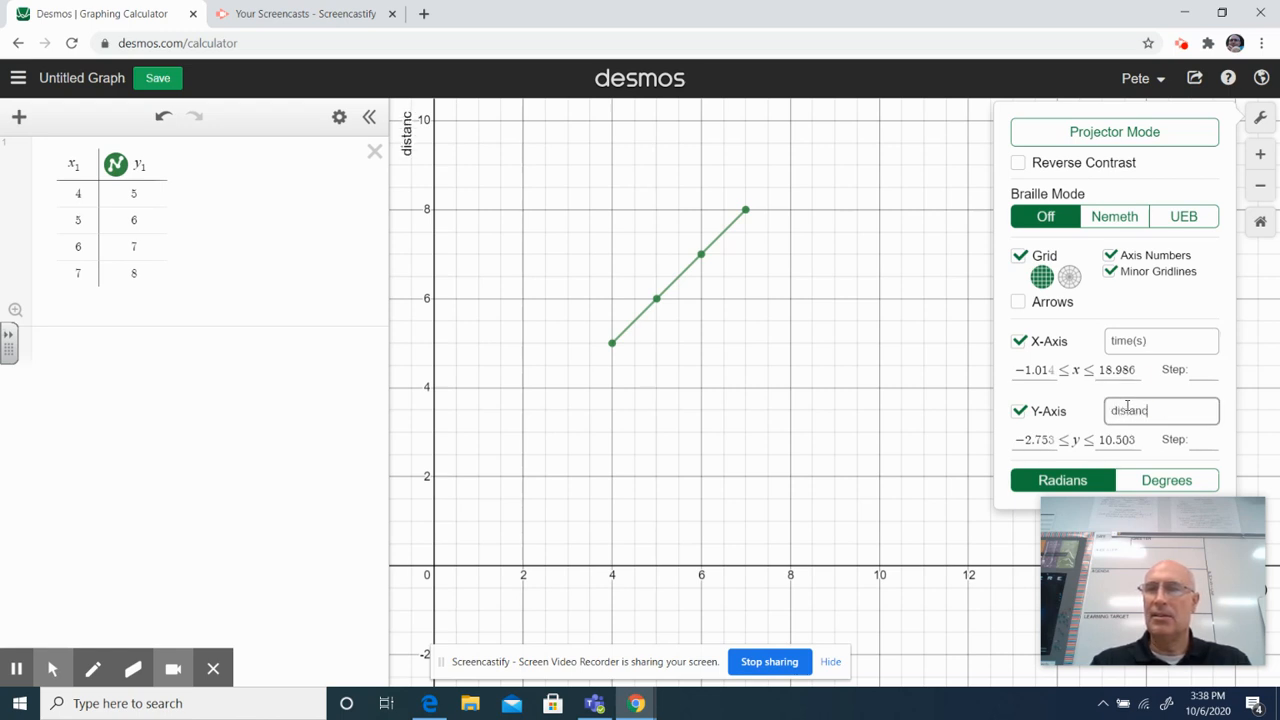
type("e(m")
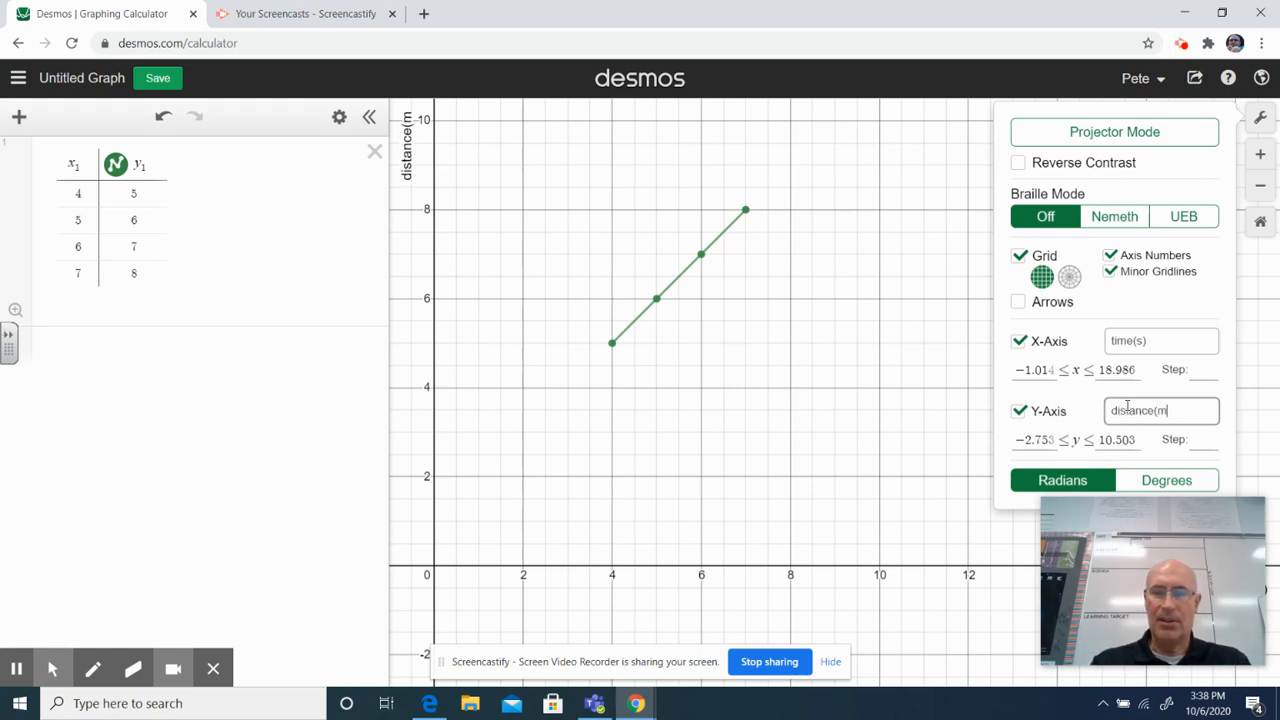
type(")")
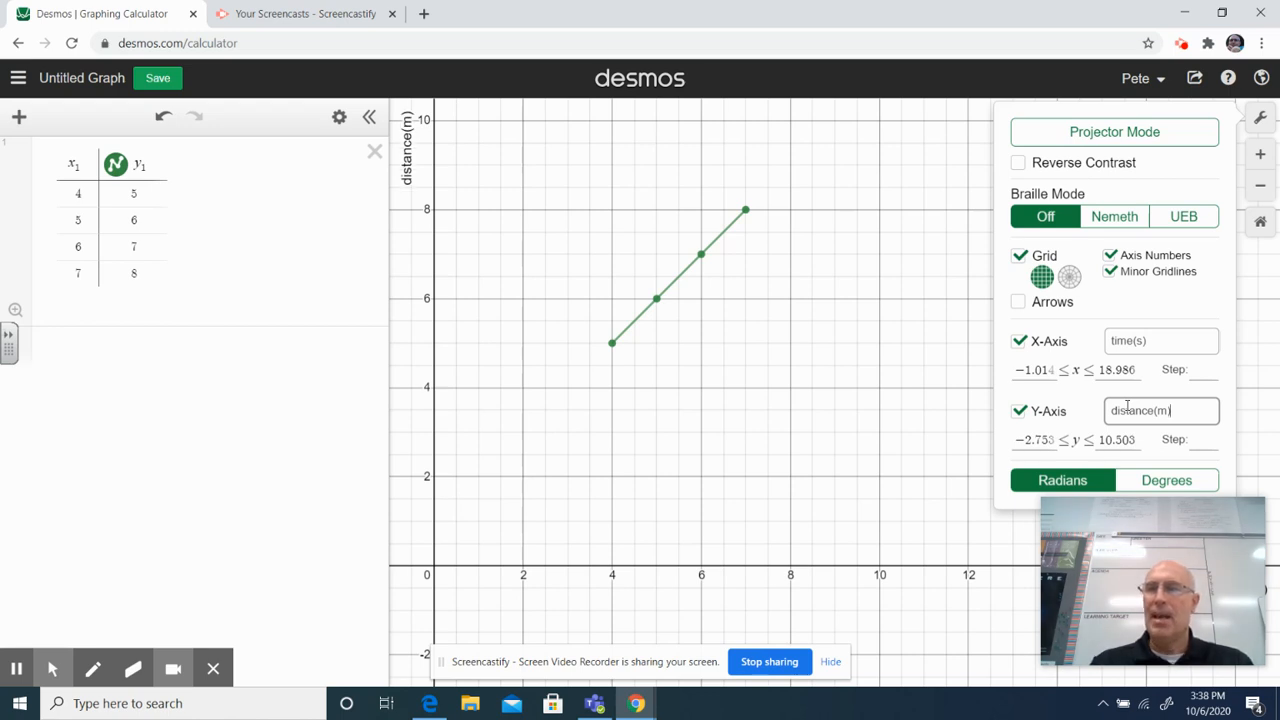
left_click(891, 357)
mouse_move(1192, 513)
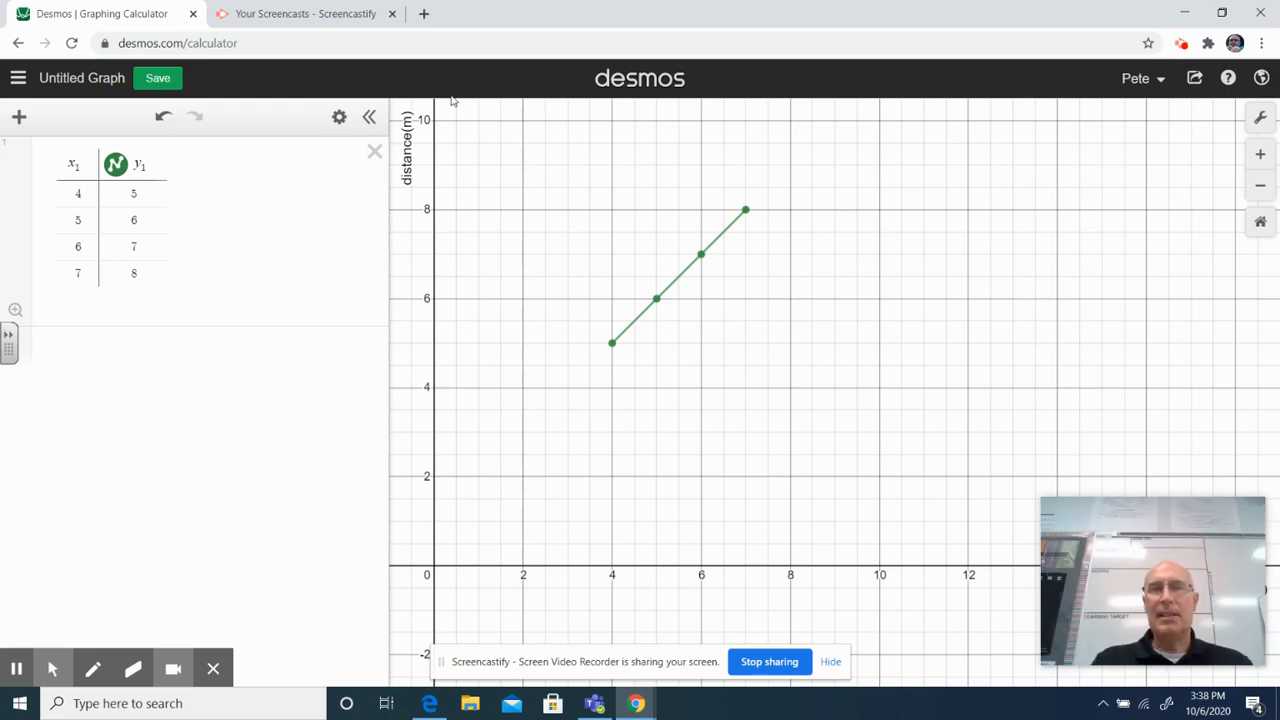
left_click(1140, 532)
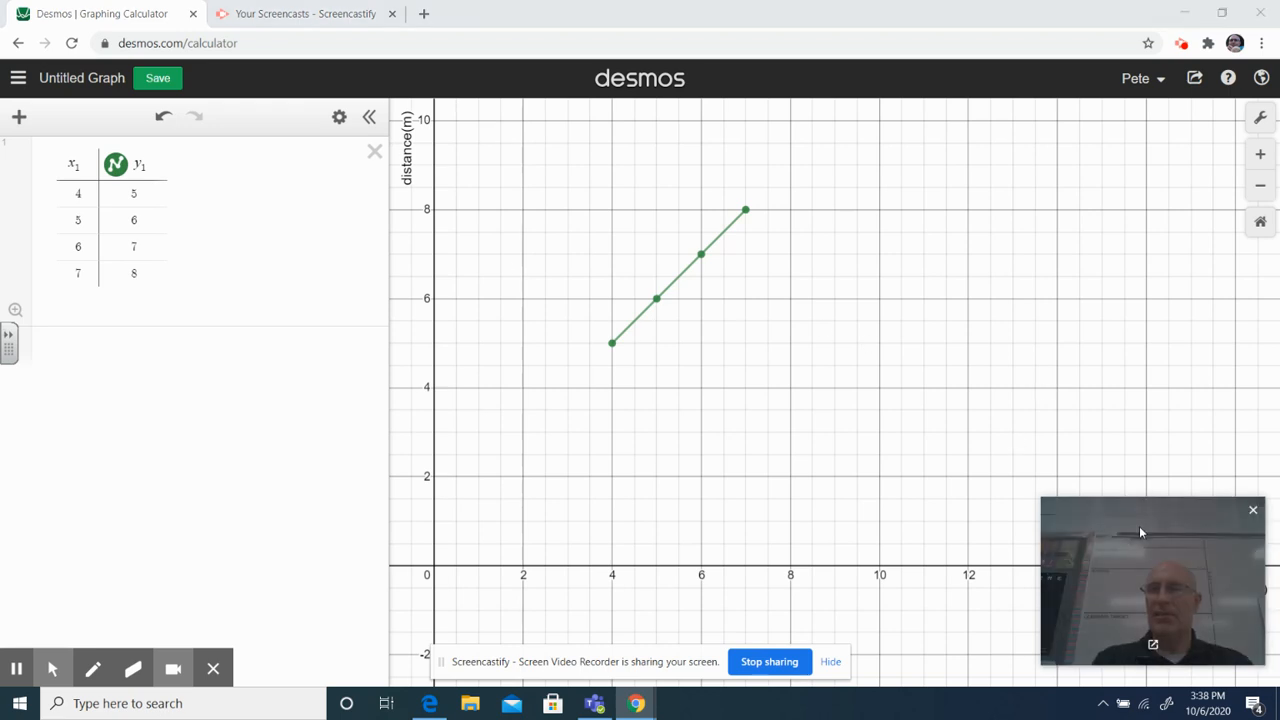
left_click_drag(1140, 532, 940, 540)
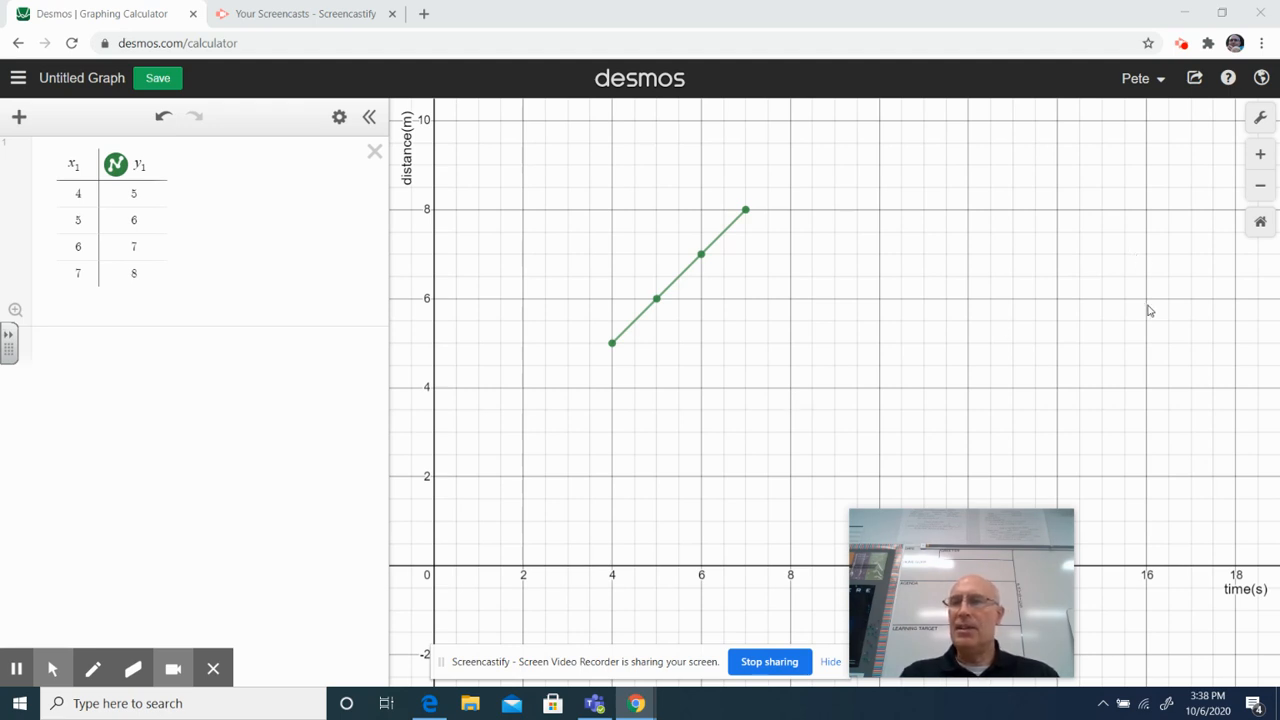
- Zoom the graph out one level and shift it so the first quadrant fills most of the view
left_click(1260, 192)
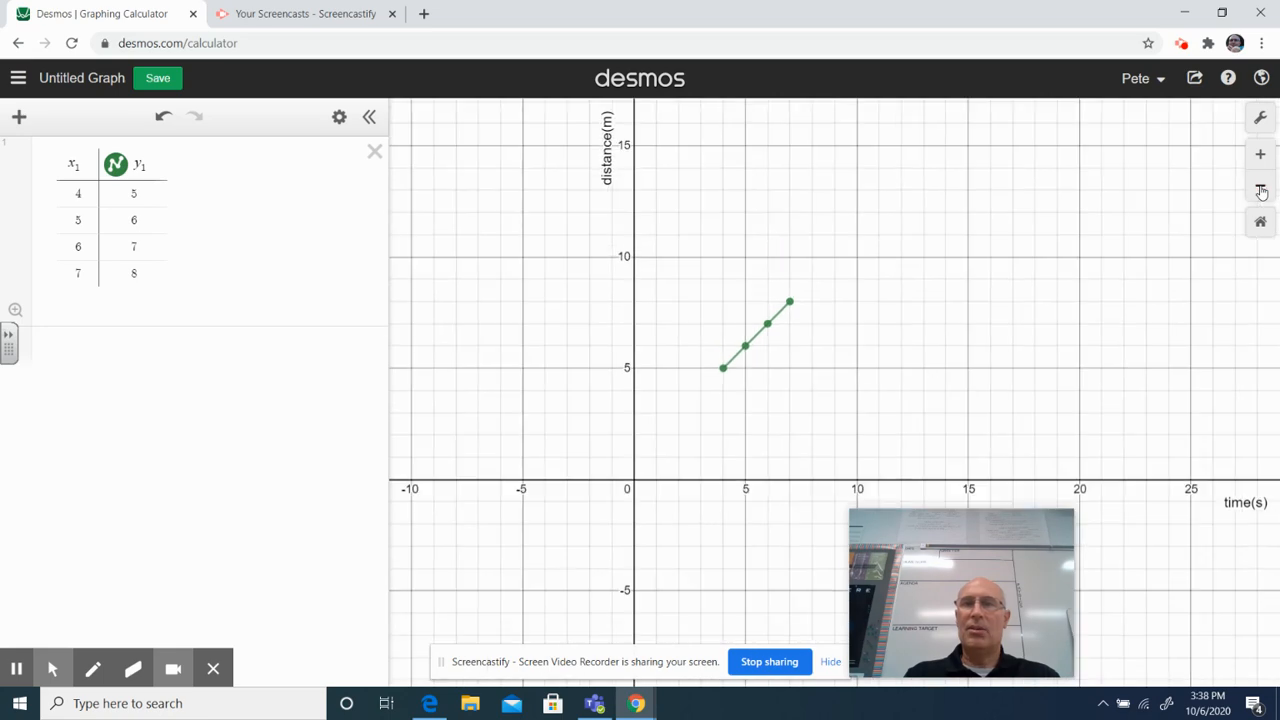
left_click_drag(1043, 205, 897, 257)
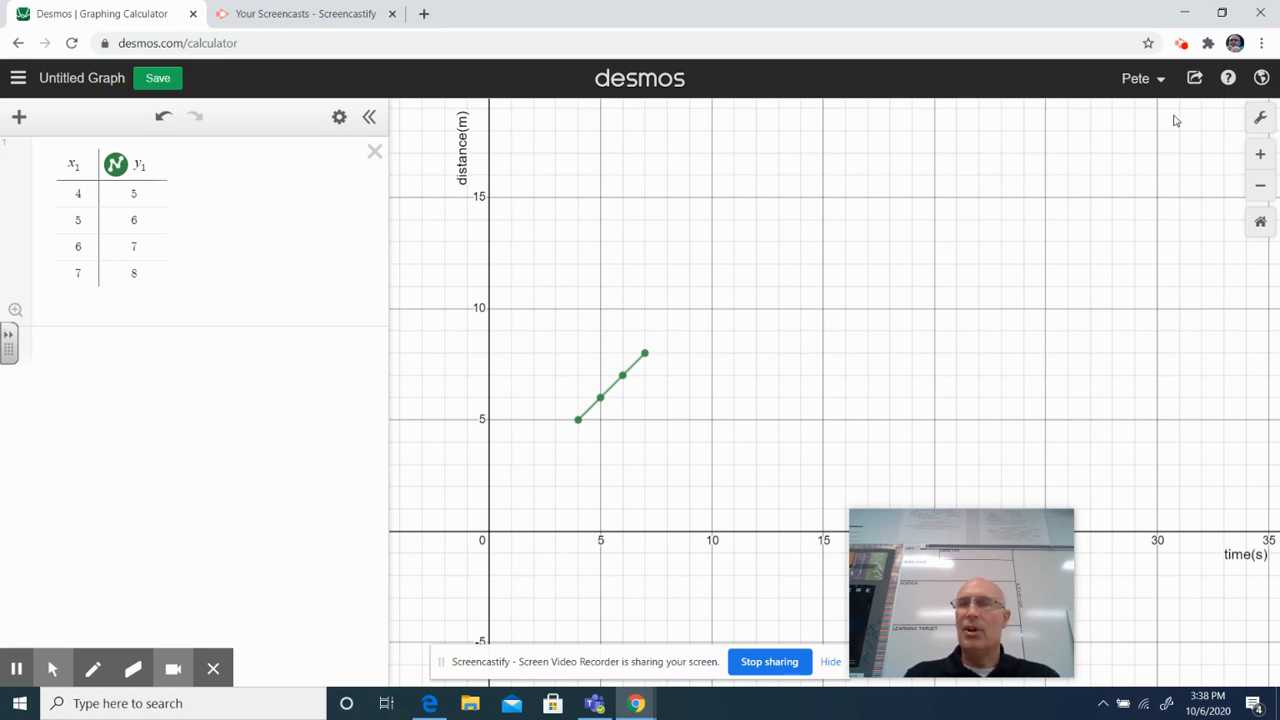
- Review the x-axis and y-axis label entries in the graph settings and return to the graph
left_click(1261, 119)
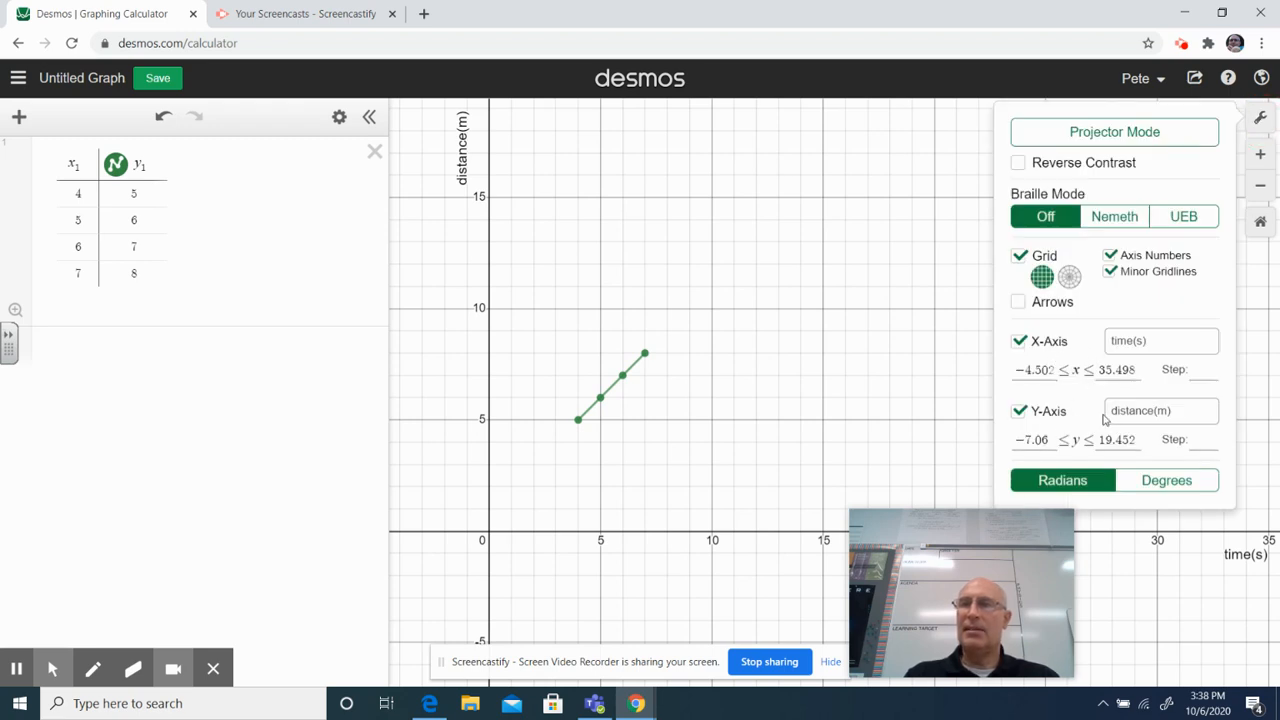
left_click(1119, 423)
left_click(1149, 340)
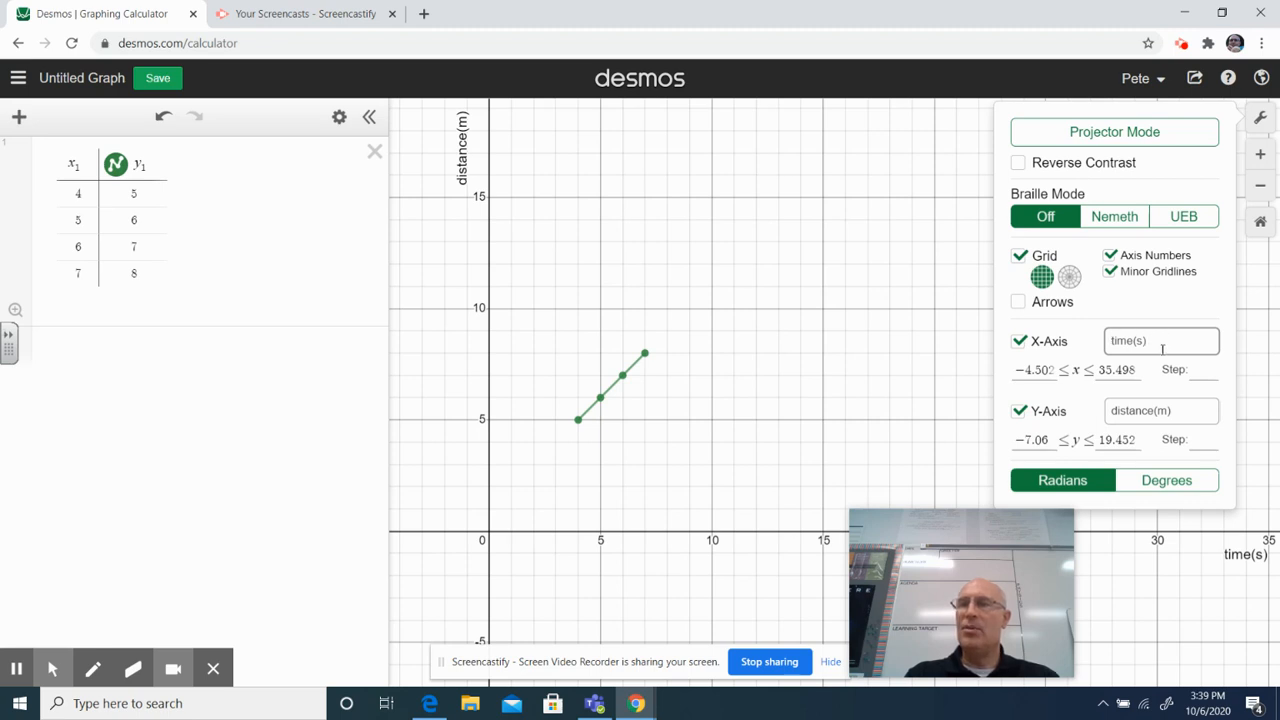
left_click(950, 401)
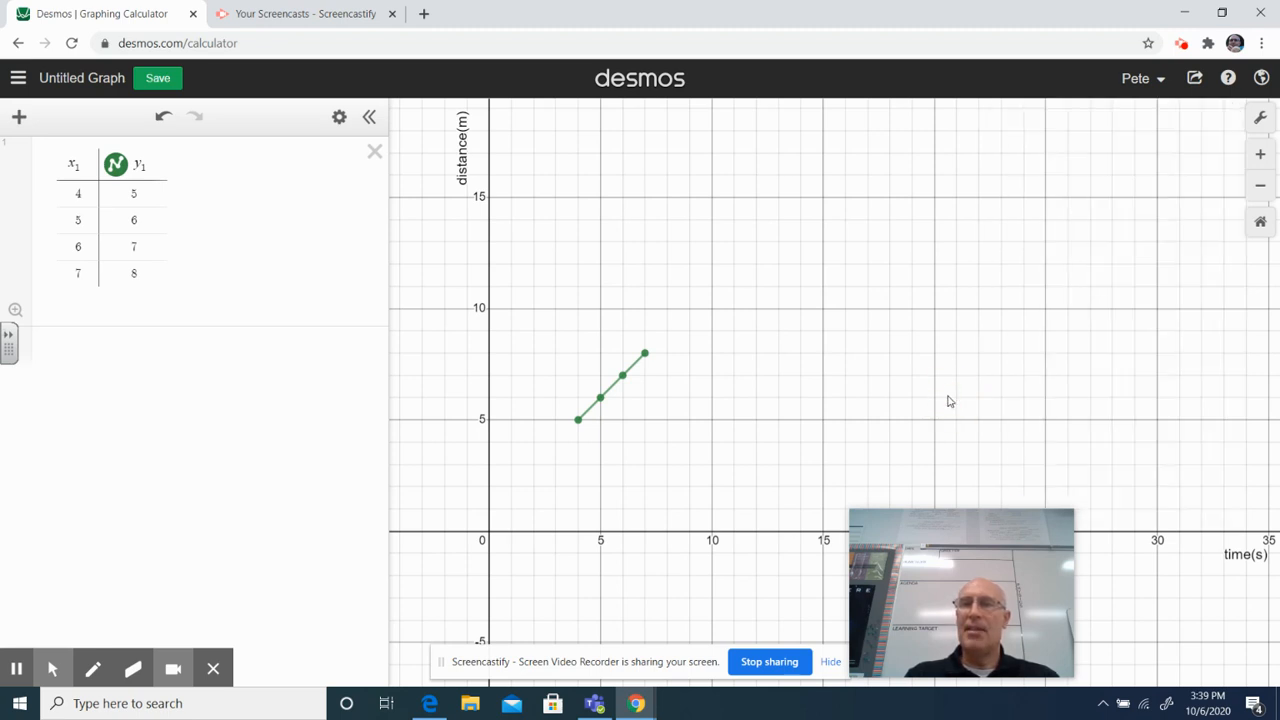